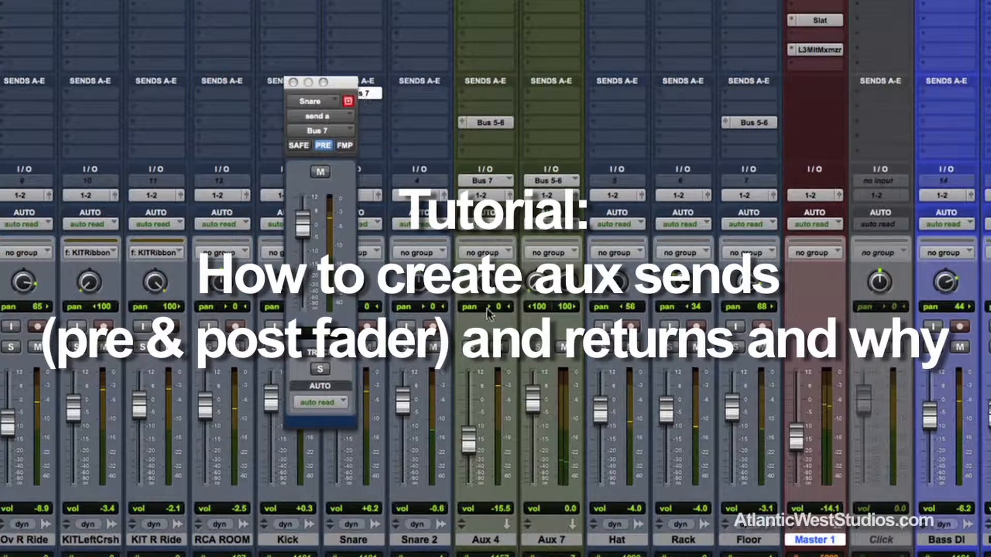
click(493, 540)
drag(340, 85, 274, 74)
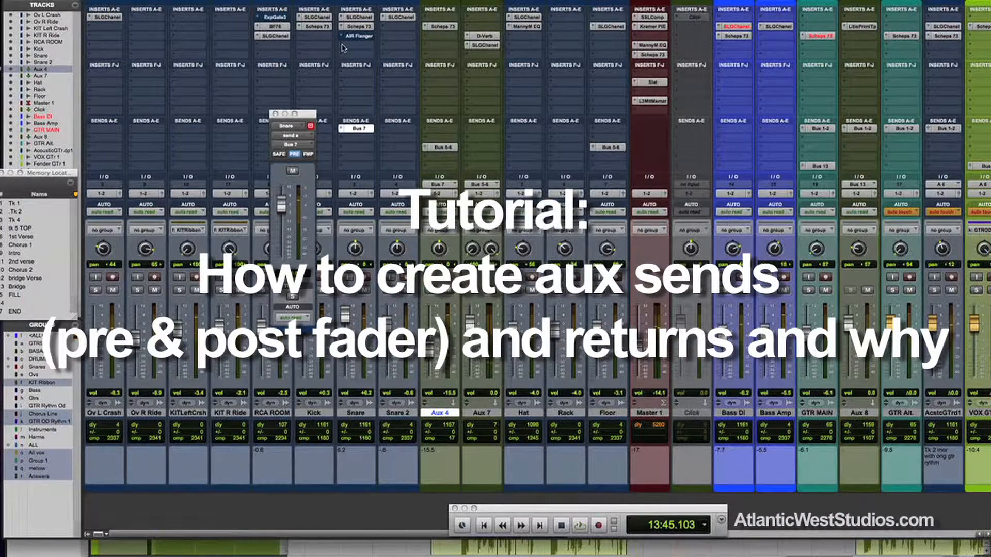
click(343, 47)
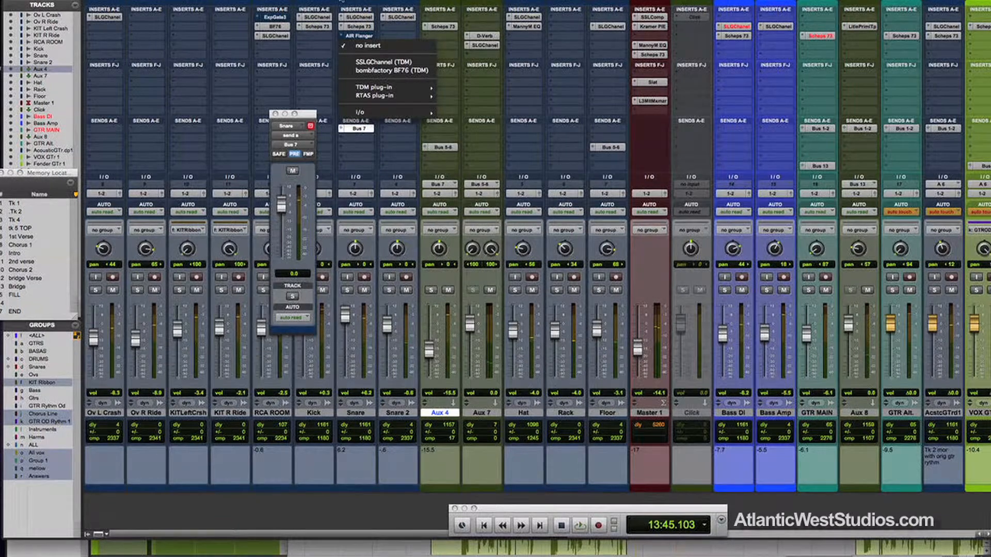
click(342, 1)
drag(306, 114, 291, 116)
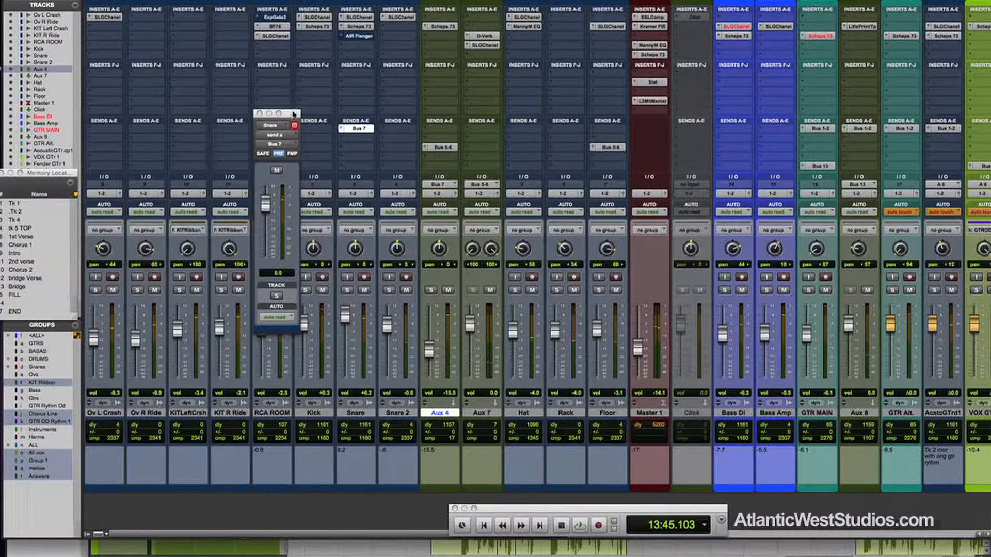
drag(293, 113, 283, 114)
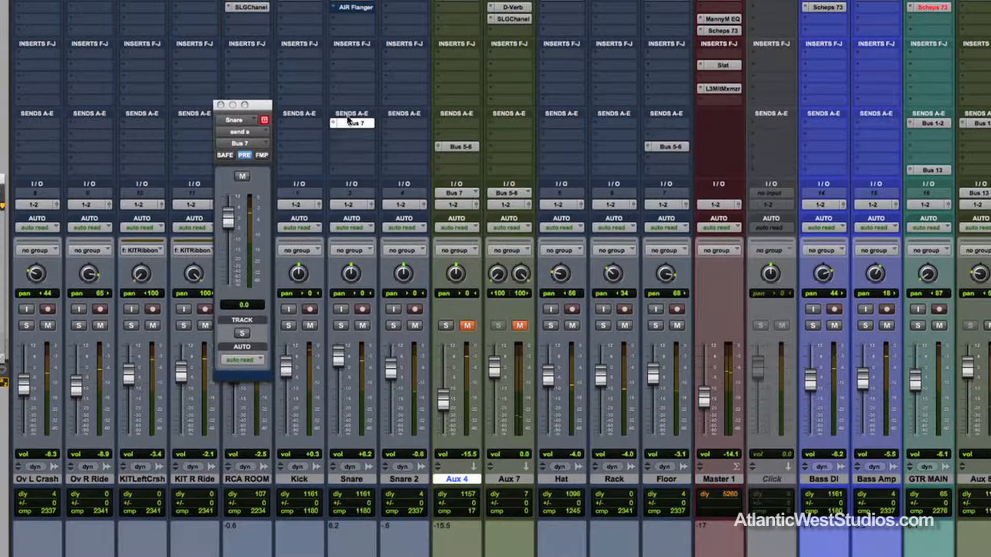
- Add a second send on the Snare track, routed to Bus 17-18 (Stereo)
click(334, 139)
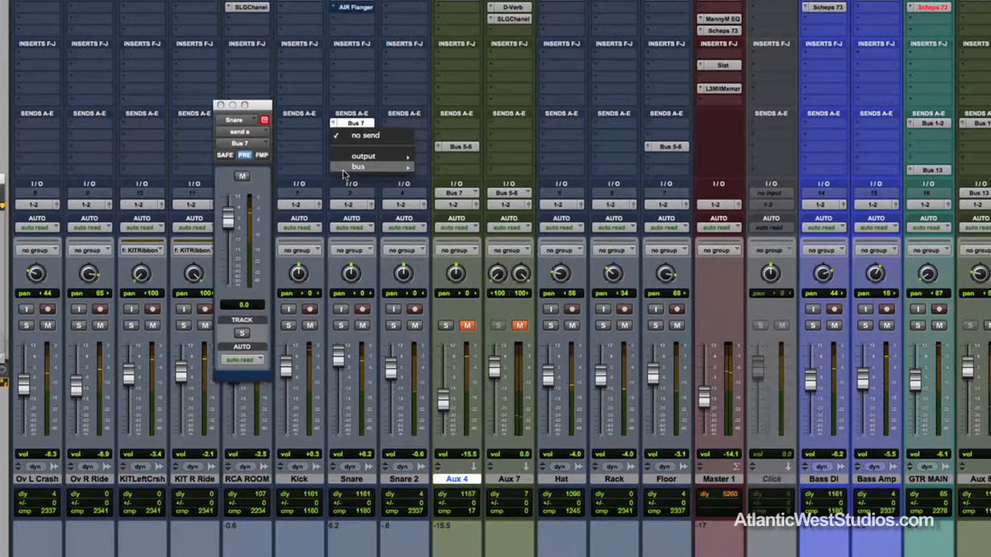
mouse_move(343, 169)
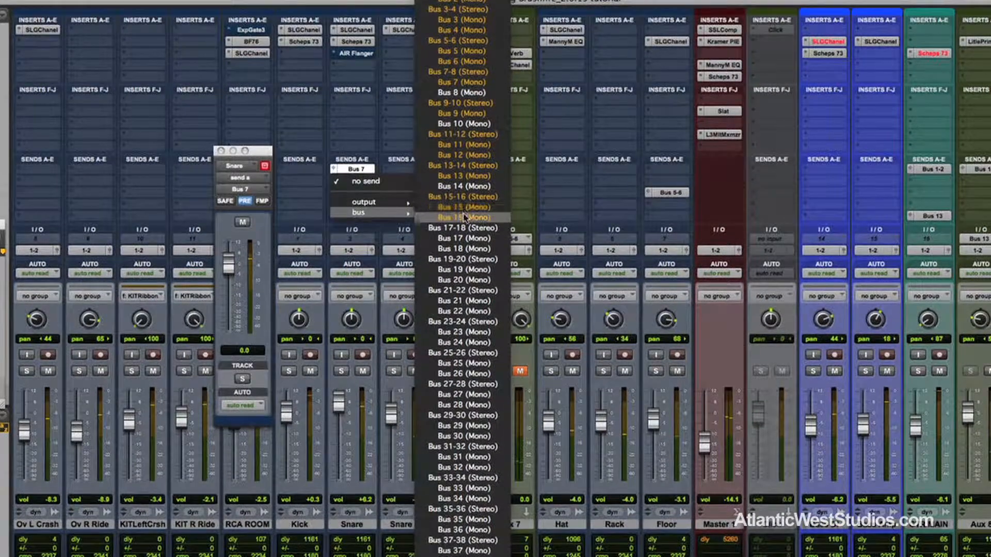
click(464, 228)
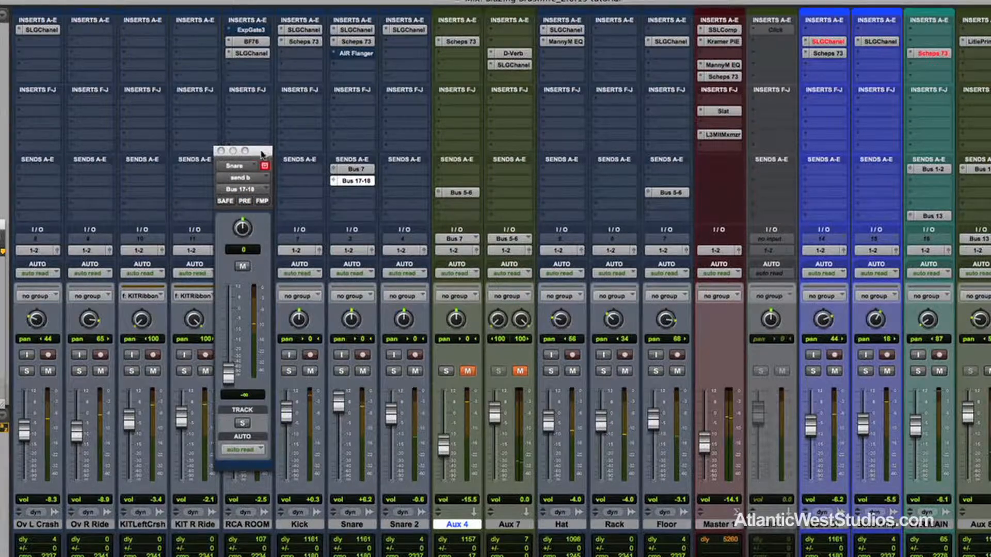
drag(262, 154, 254, 149)
drag(219, 373, 221, 409)
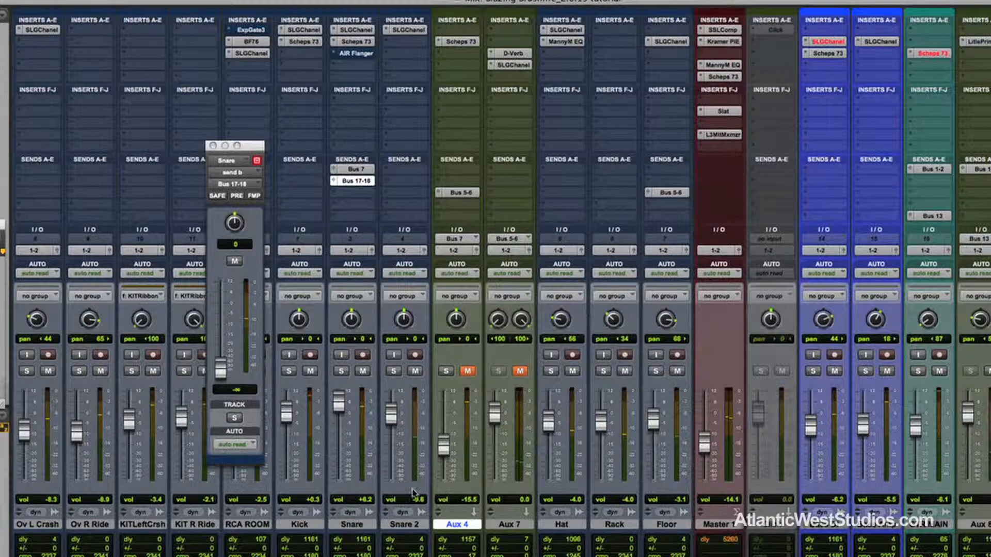
- Create one new stereo Aux Input track directly after the Snare 2 track
click(412, 525)
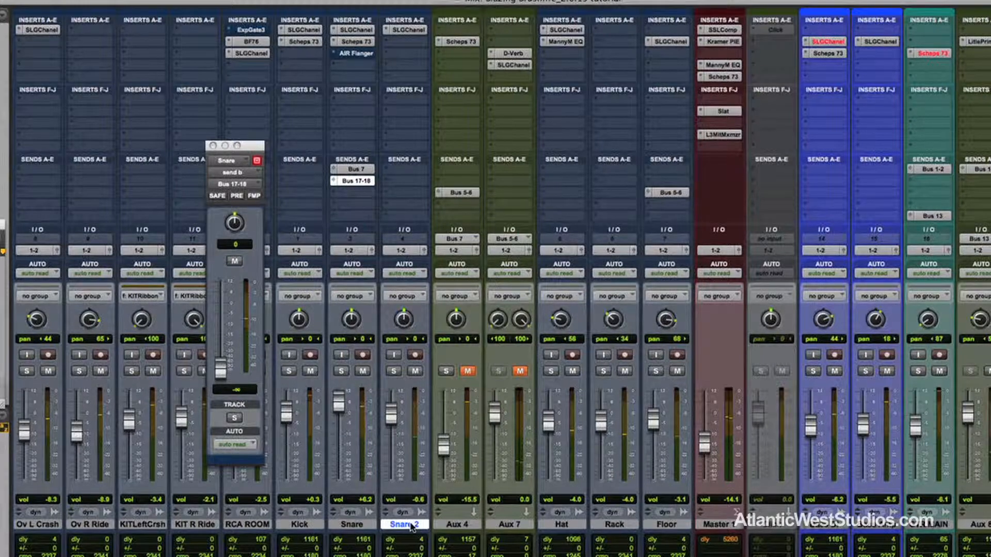
key(super+shift+n)
click(470, 241)
click(469, 252)
click(585, 241)
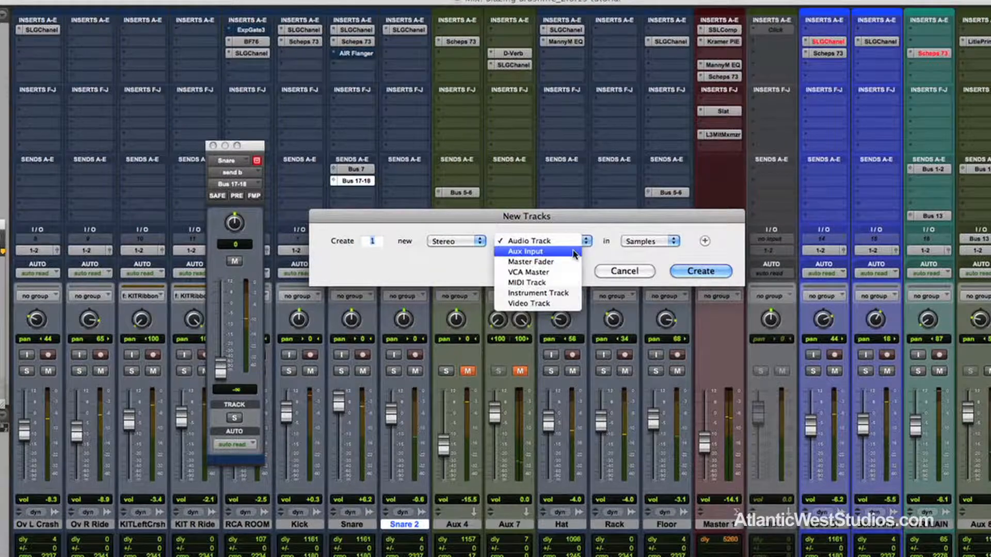
click(568, 252)
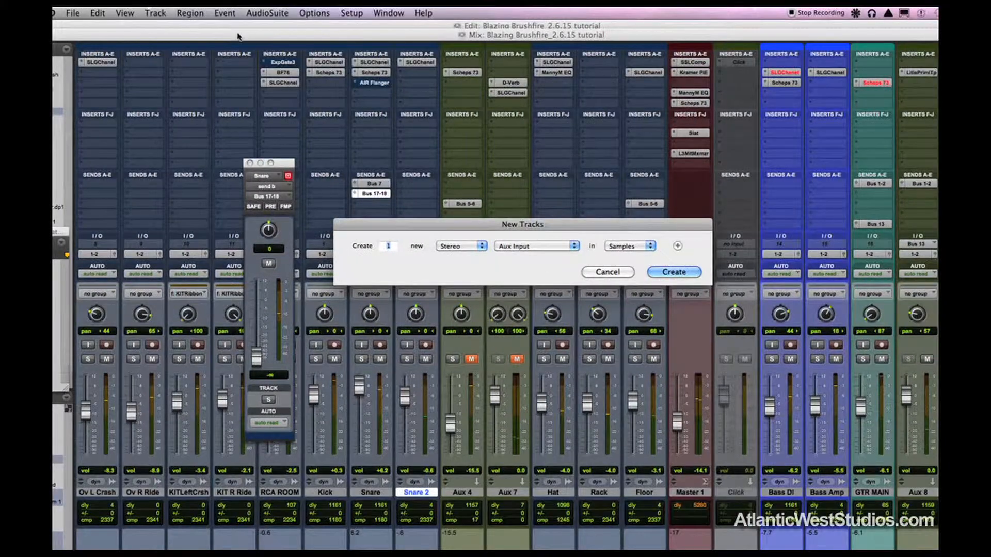
click(195, 13)
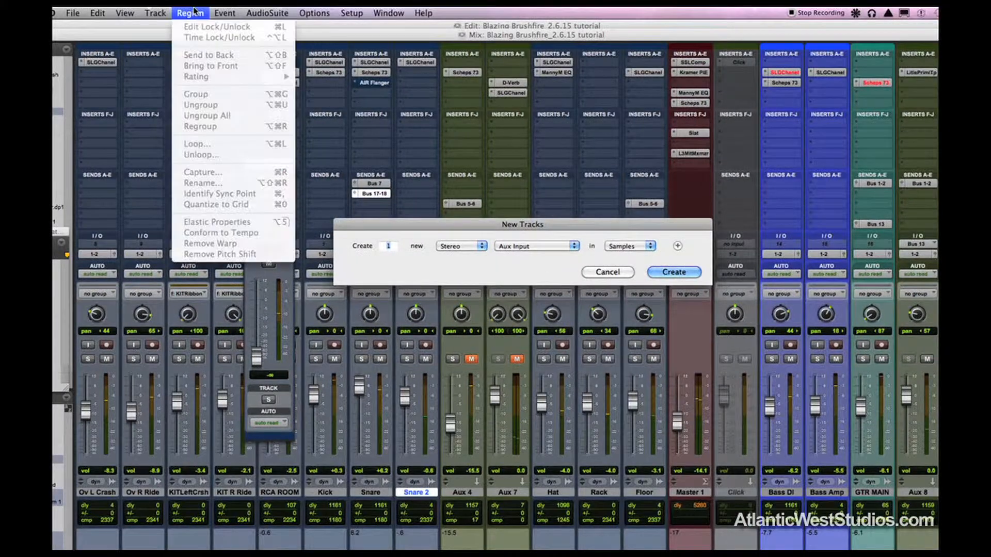
mouse_move(167, 12)
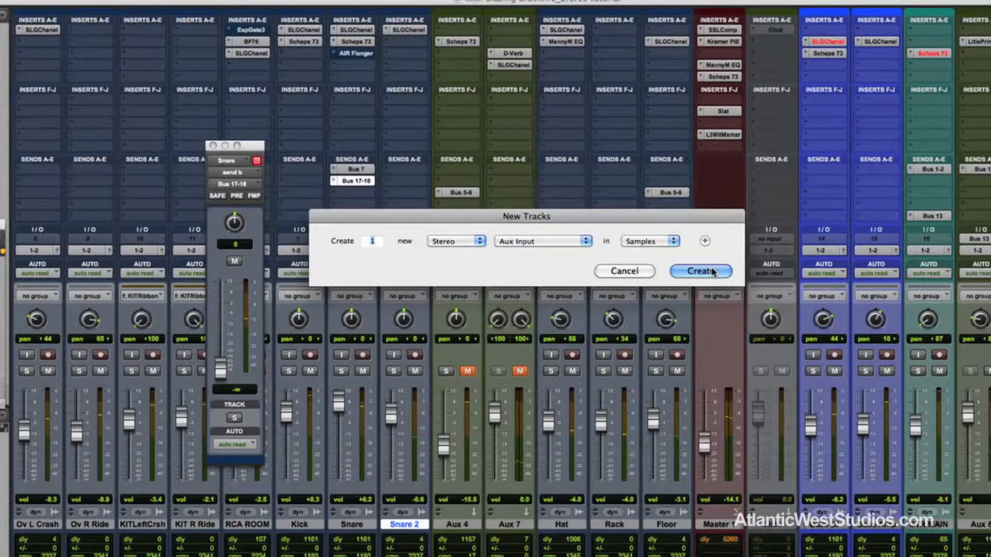
click(661, 270)
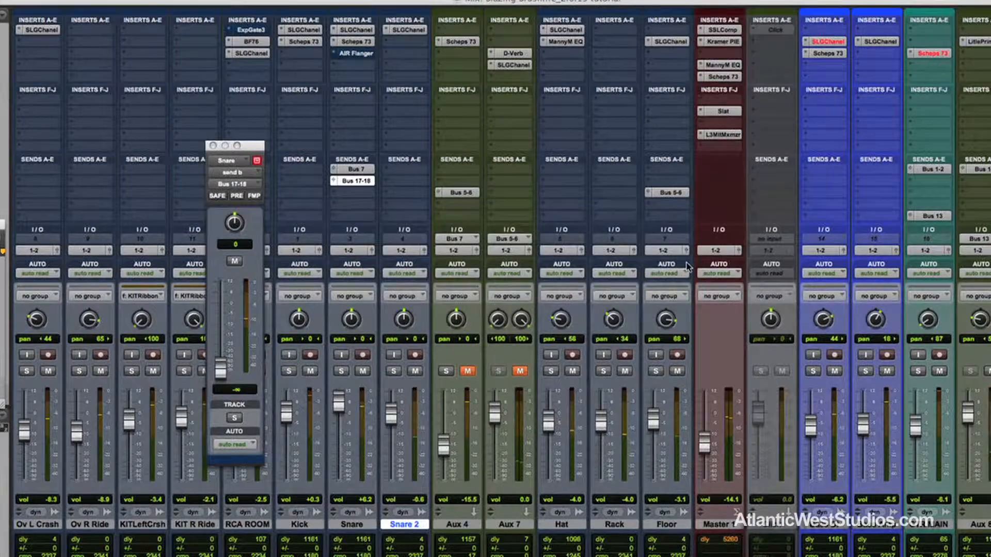
- Set the new aux track's input to Bus 17-18 (Stereo)
click(456, 239)
mouse_move(464, 270)
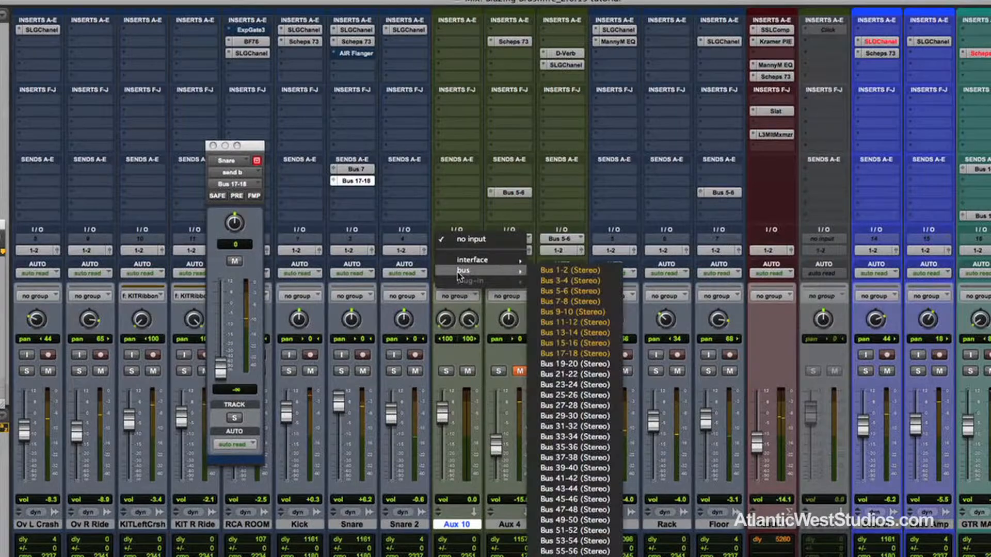
click(578, 353)
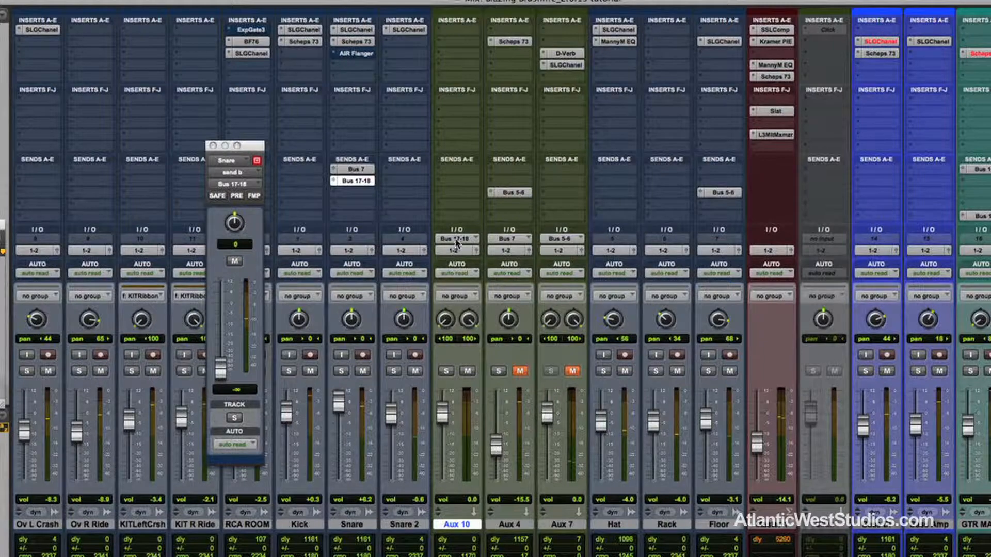
- Solo the Snare with Aux 10 made solo-safe, and raise the Snare's Bus 17-18 send level to about +1.0 dB
click(341, 371)
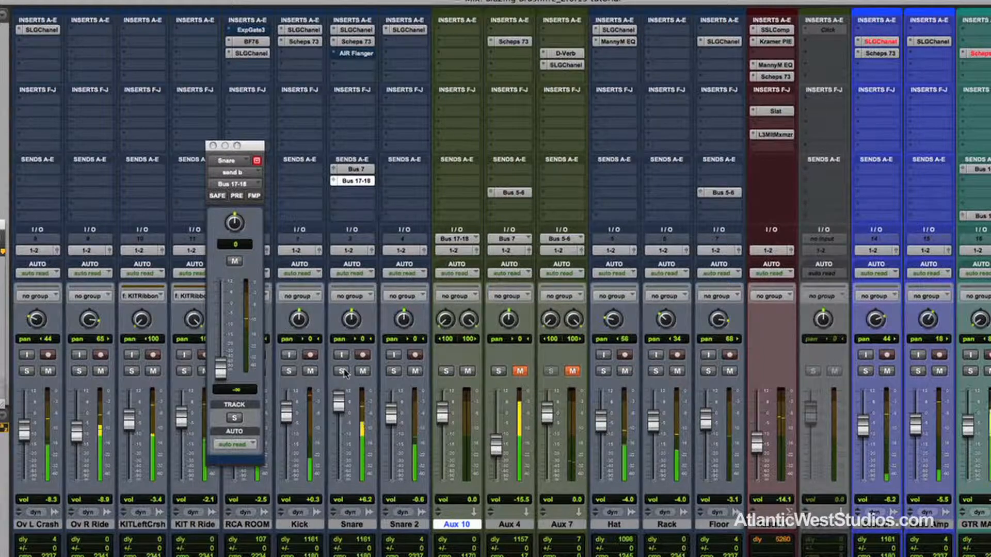
super+click(446, 371)
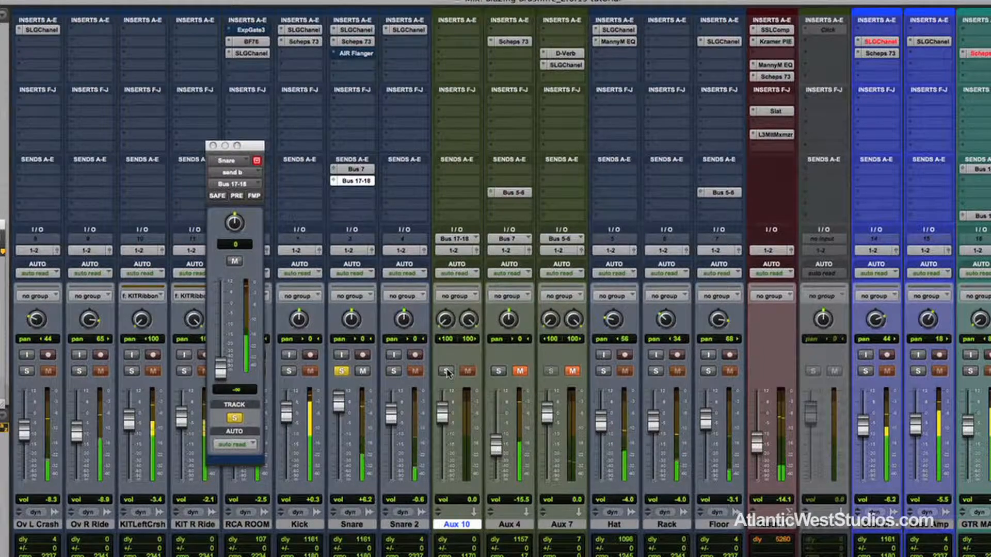
drag(220, 369, 222, 302)
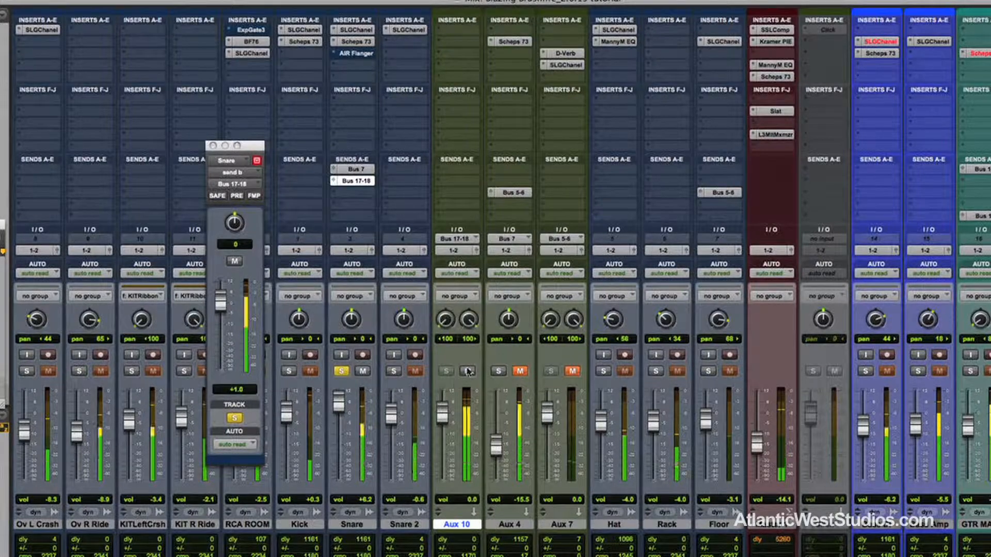
- Insert the multichannel TDM reverb RVerb (stereo) on Aux 10
click(440, 59)
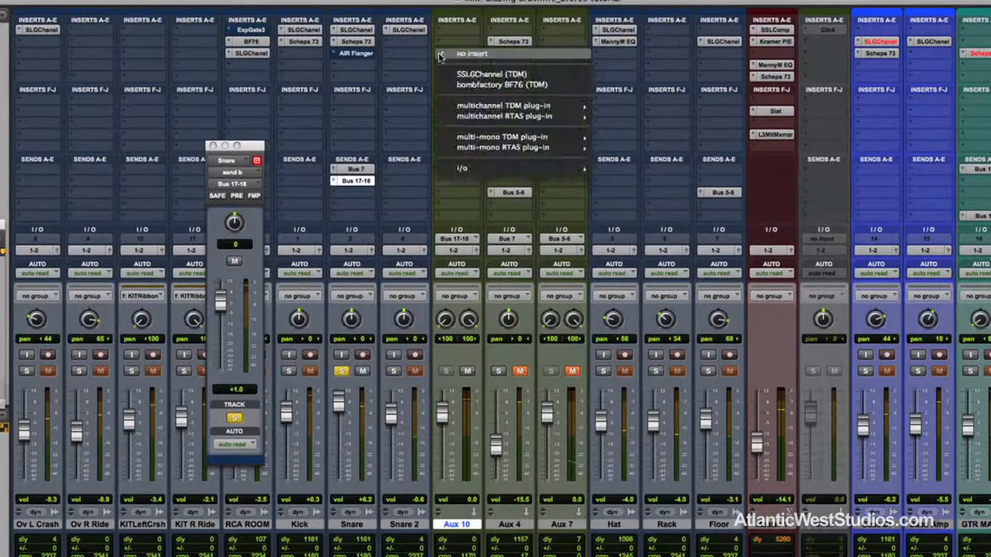
mouse_move(462, 115)
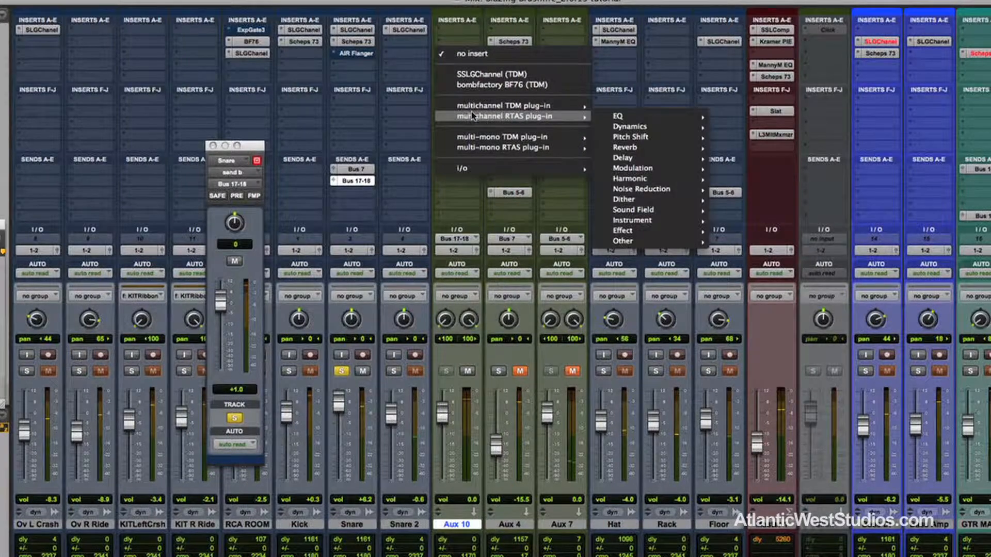
mouse_move(629, 137)
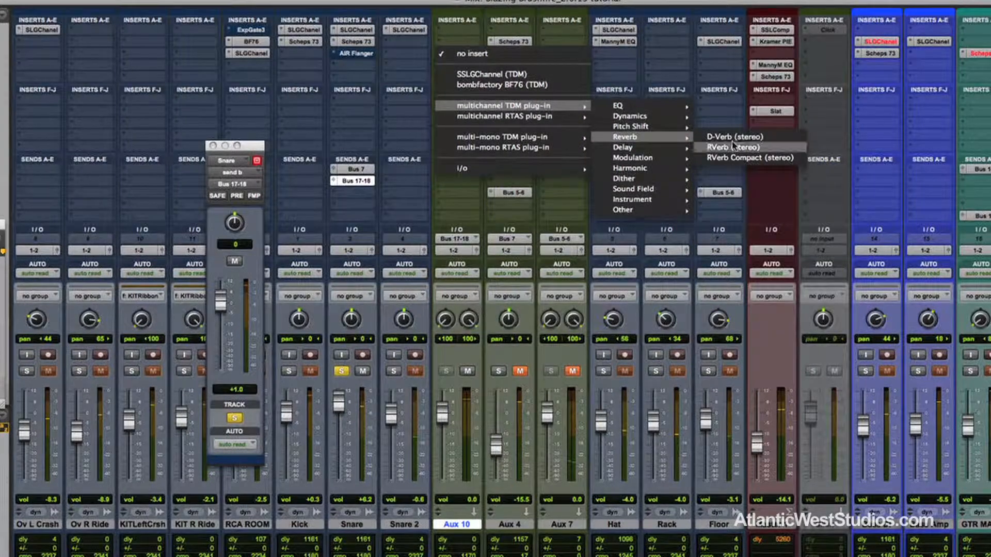
click(736, 148)
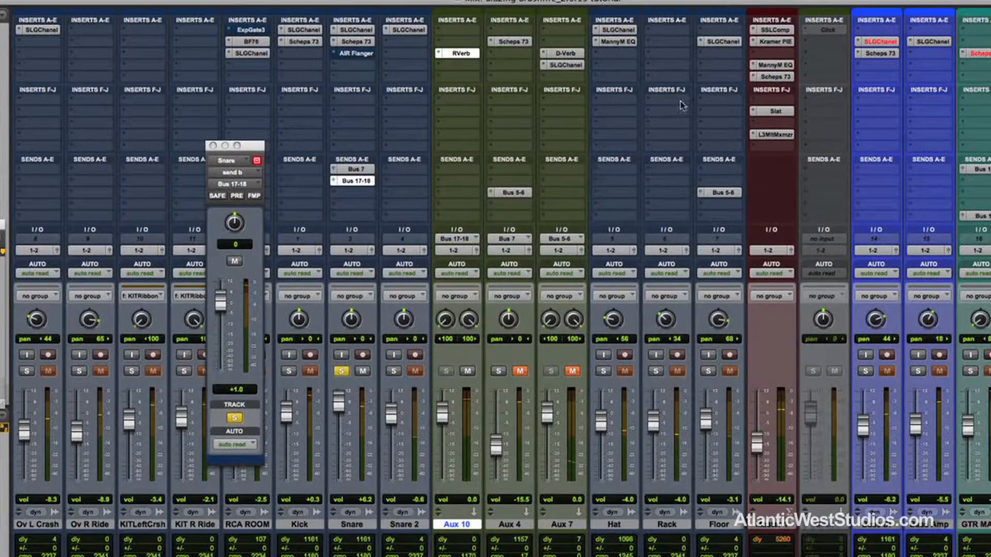
- Set the RVerb predelay to about 42.6 and reduce the high-frequency cut in its reverb EQ, with the band at about 5255 Hz
drag(797, 153, 711, 88)
drag(544, 274, 551, 223)
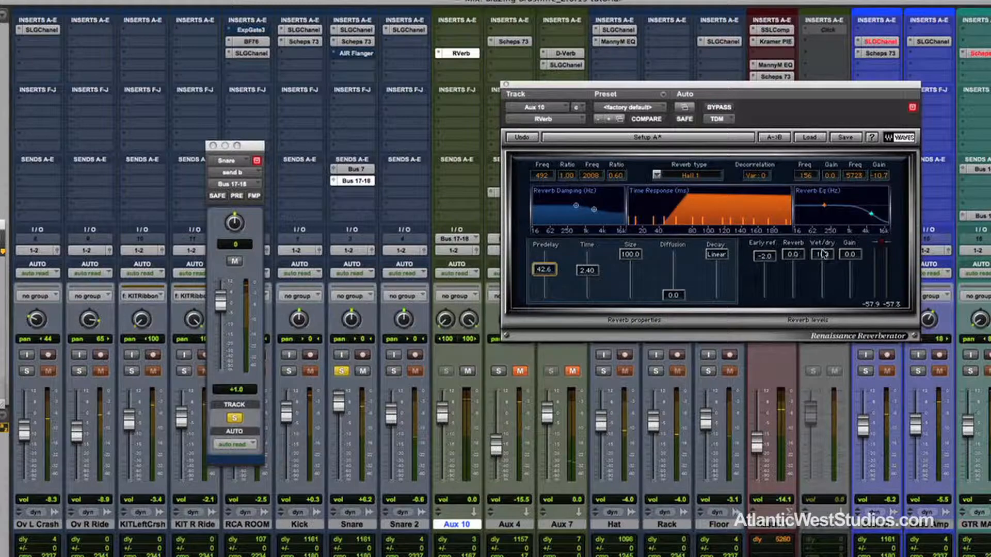
drag(871, 217, 869, 209)
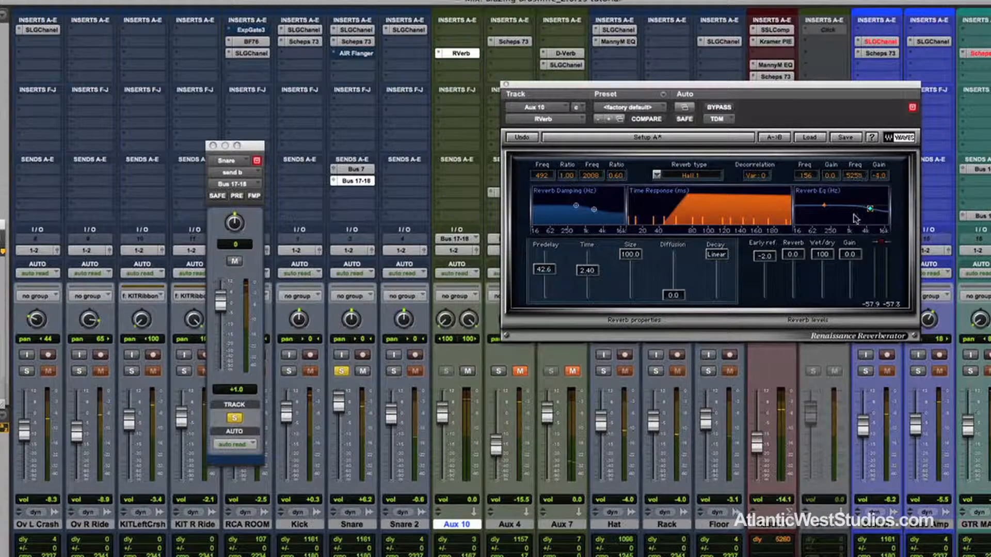
drag(758, 85, 801, 89)
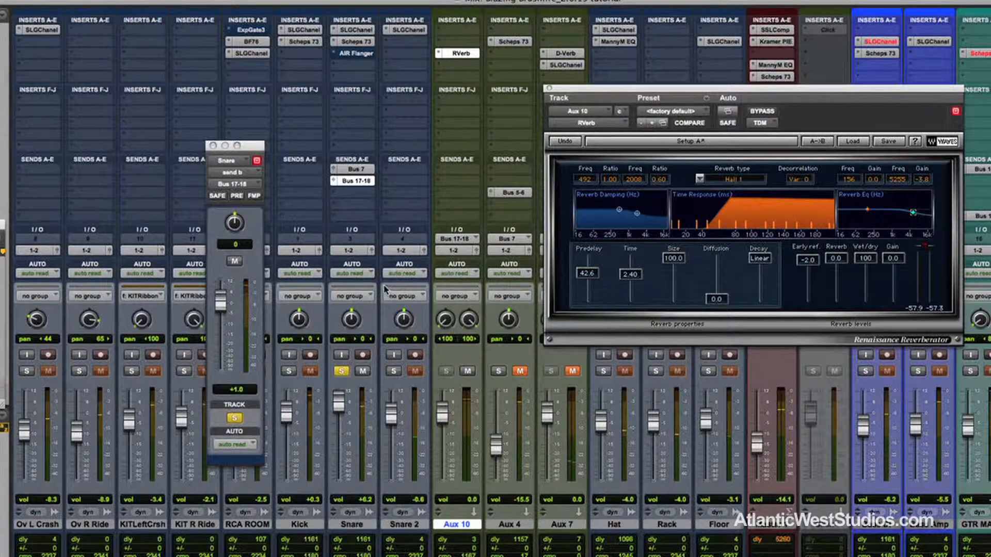
- During playback, set the RVerb predelay to about 54.1 and the Snare's Bus 17-18 send to about -3.1 dB, and close the plug-in
key(space)
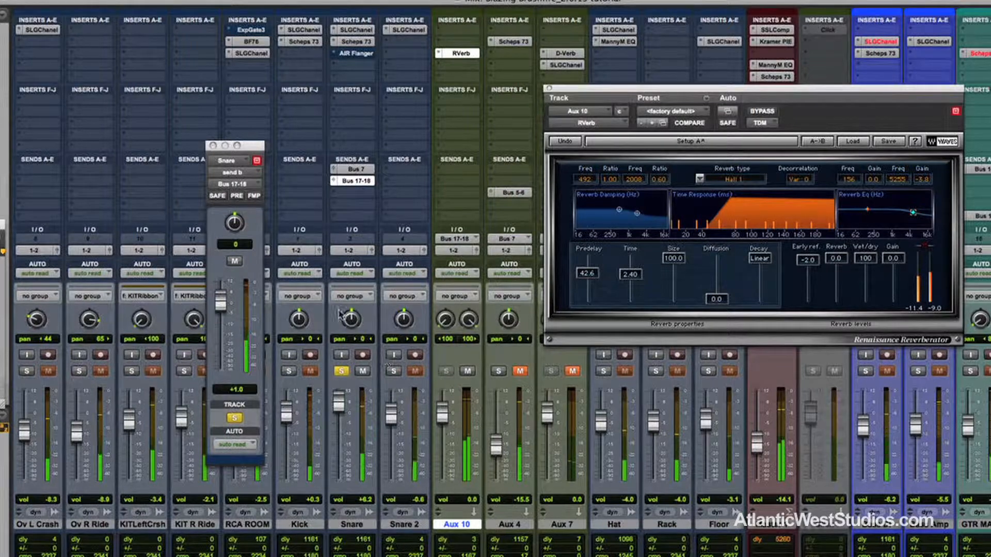
drag(587, 273, 589, 277)
mouse_move(221, 301)
mouse_down()
mouse_move(219, 376)
mouse_move(222, 306)
mouse_move(223, 318)
mouse_up()
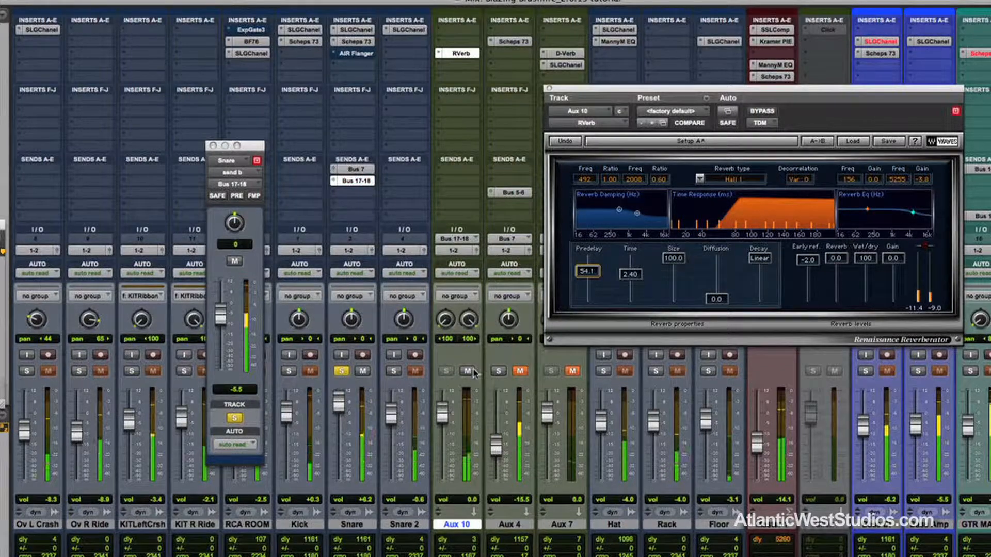
drag(220, 315, 221, 310)
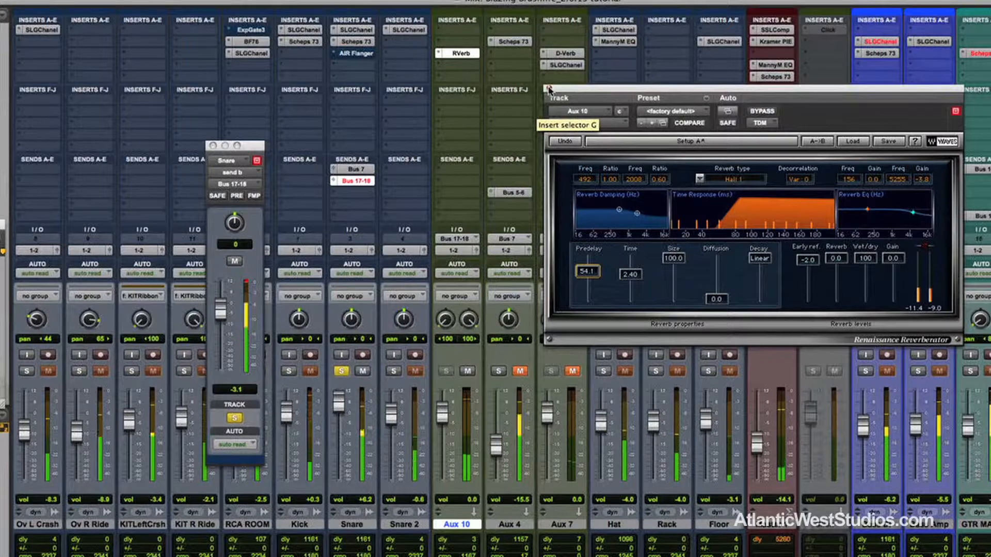
click(549, 89)
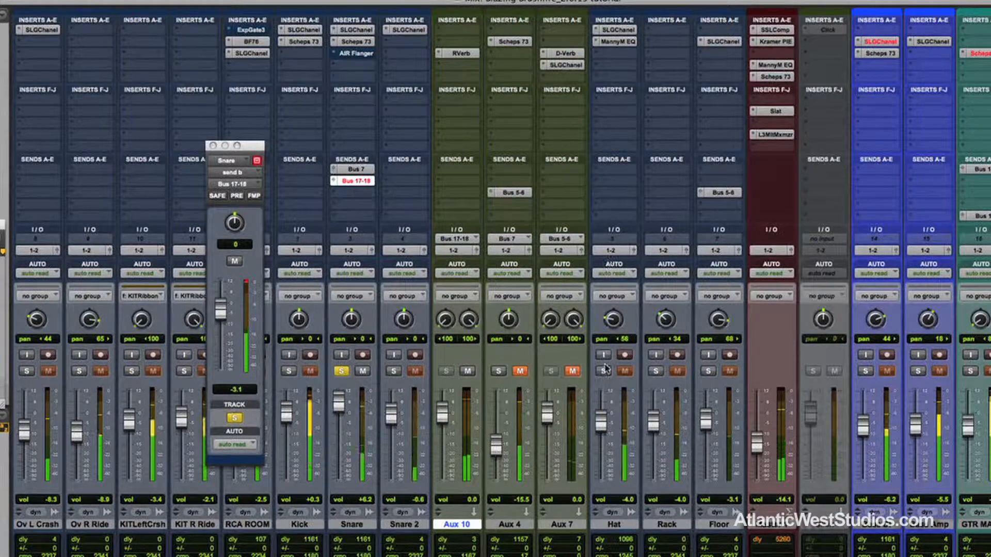
- Solo the Kick track as well and copy the Snare's Bus 17-18 send onto it
click(289, 371)
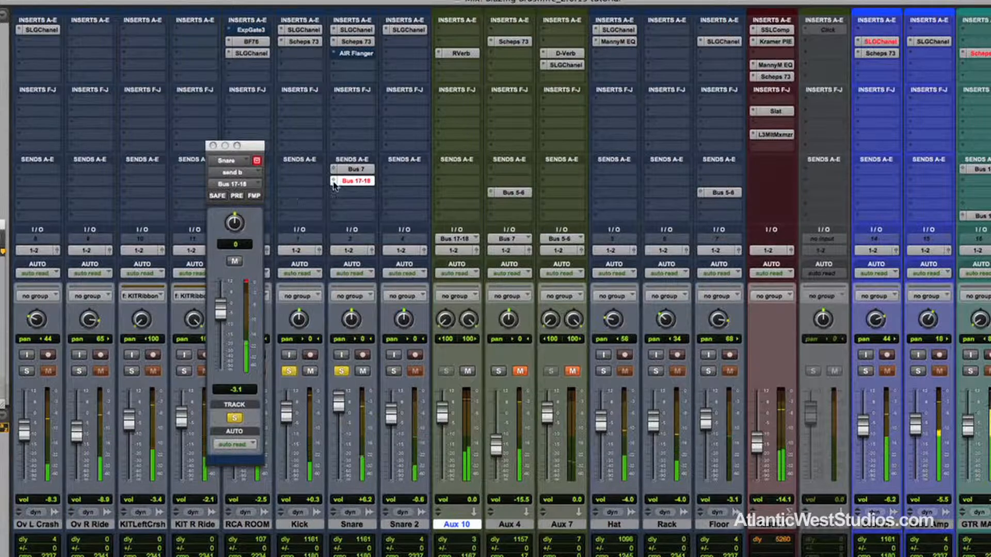
drag(354, 181, 315, 184)
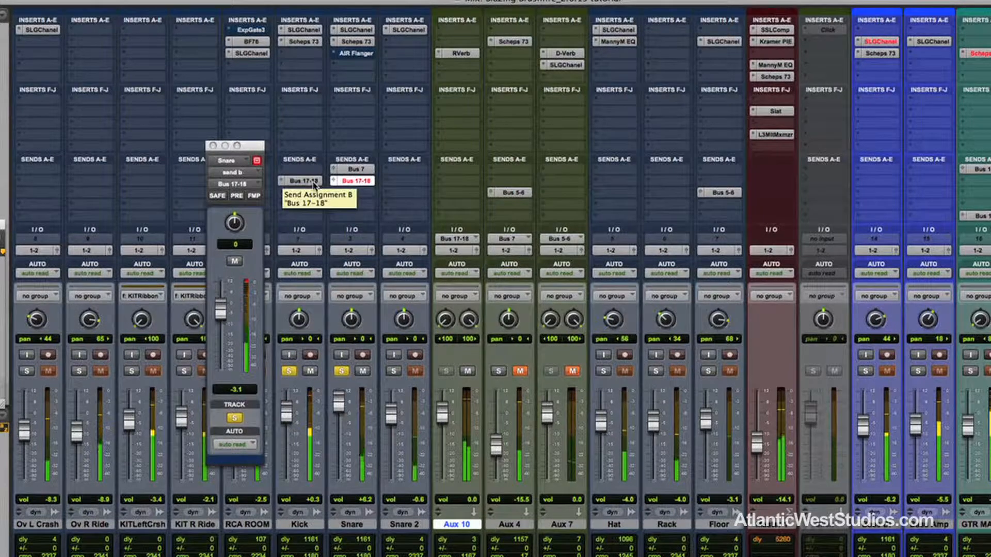
- Audition the Kick's Bus 17-18 send by raising it to +12.0 dB and lowering it again, and reopen the Snare's Bus 17-18 send
click(307, 183)
drag(220, 310, 219, 280)
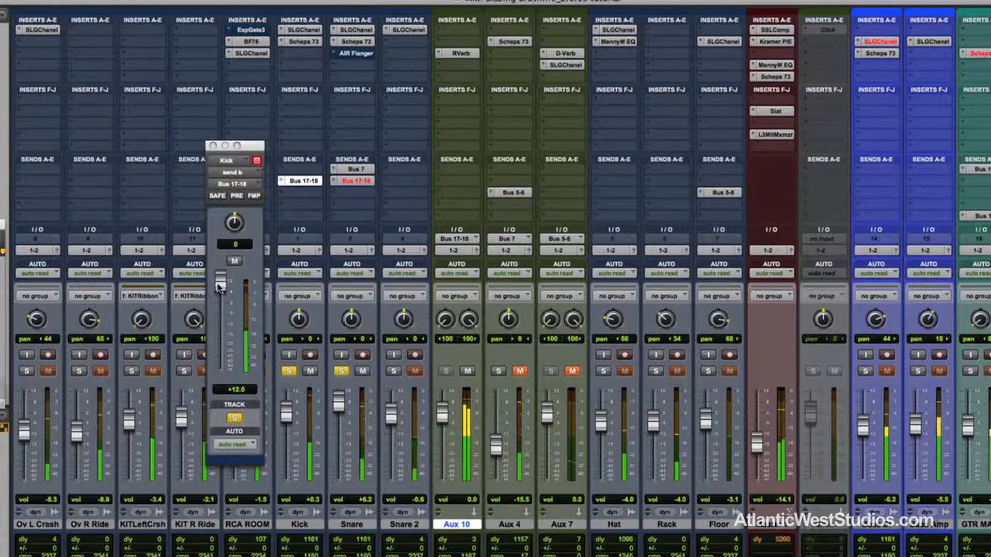
drag(221, 283, 221, 322)
click(356, 181)
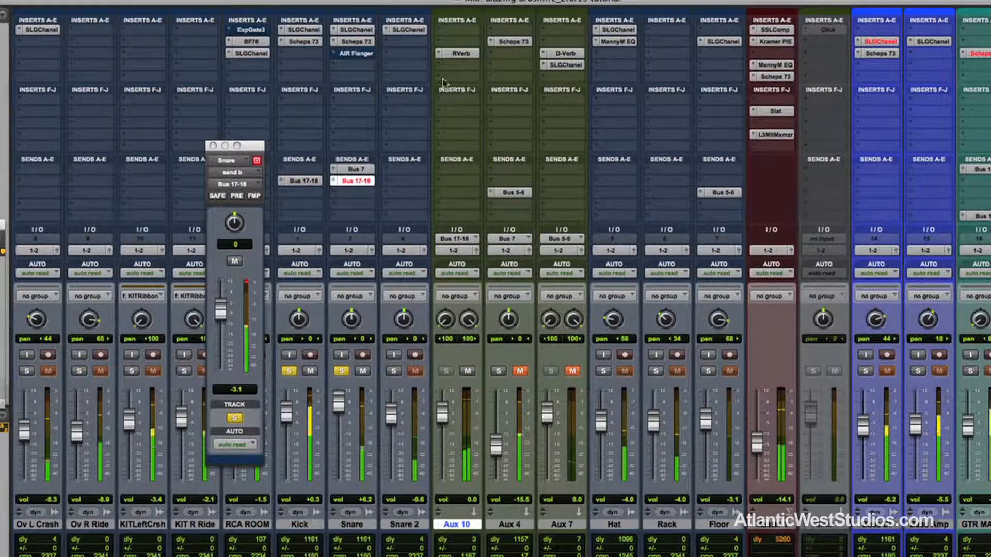
click(294, 65)
mouse_move(335, 117)
mouse_move(435, 151)
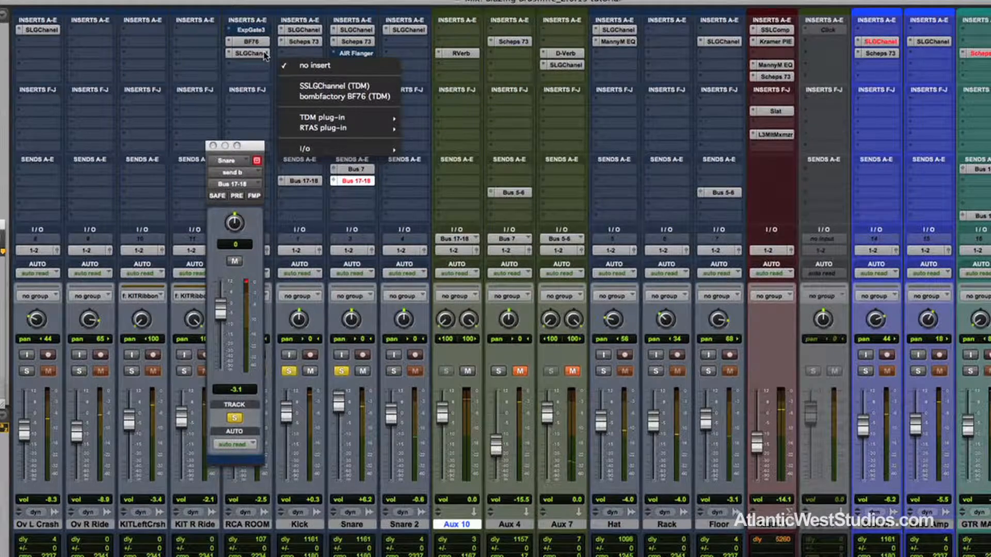
- Set the Snare's Bus 17-18 send level to about -3.7 dB and briefly mute and unmute the send
click(247, 65)
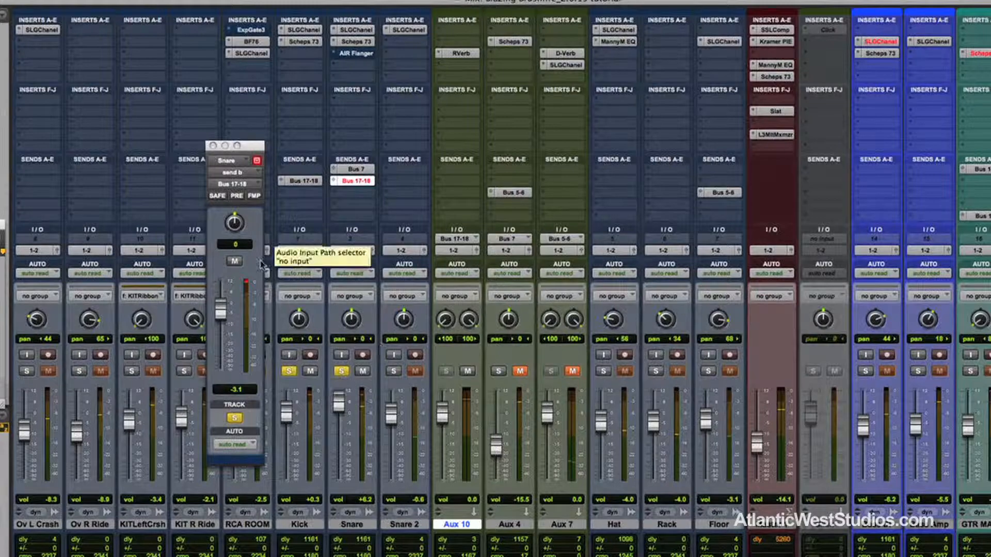
drag(220, 306, 226, 291)
click(234, 262)
click(234, 262)
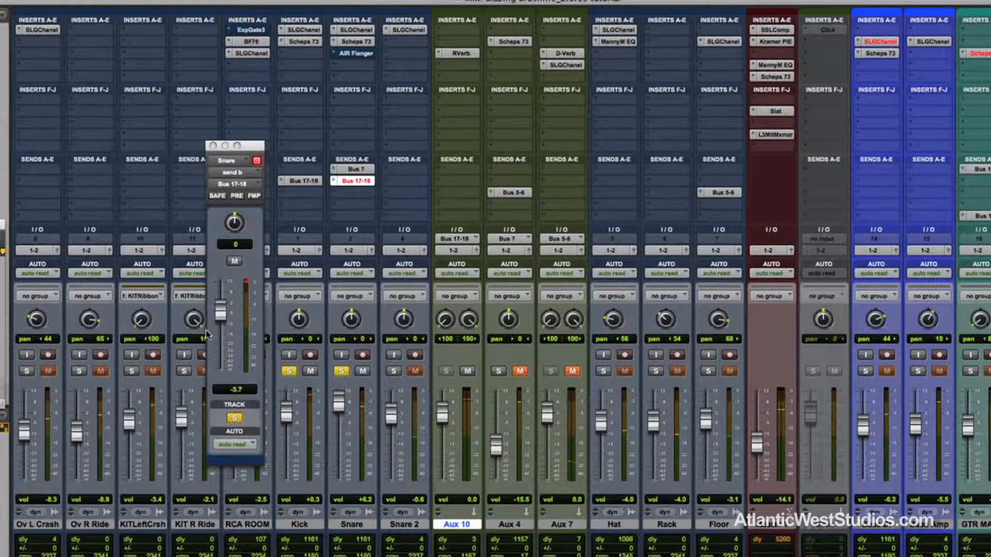
- Unsolo the Snare and Kick tracks and mute the Bus 17-18 send on both
click(342, 371)
click(289, 371)
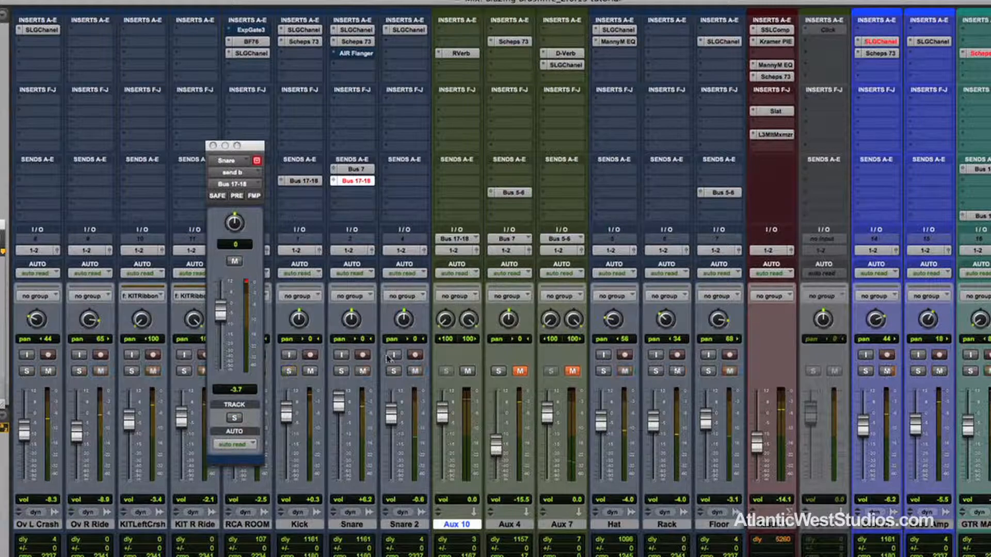
super+click(359, 181)
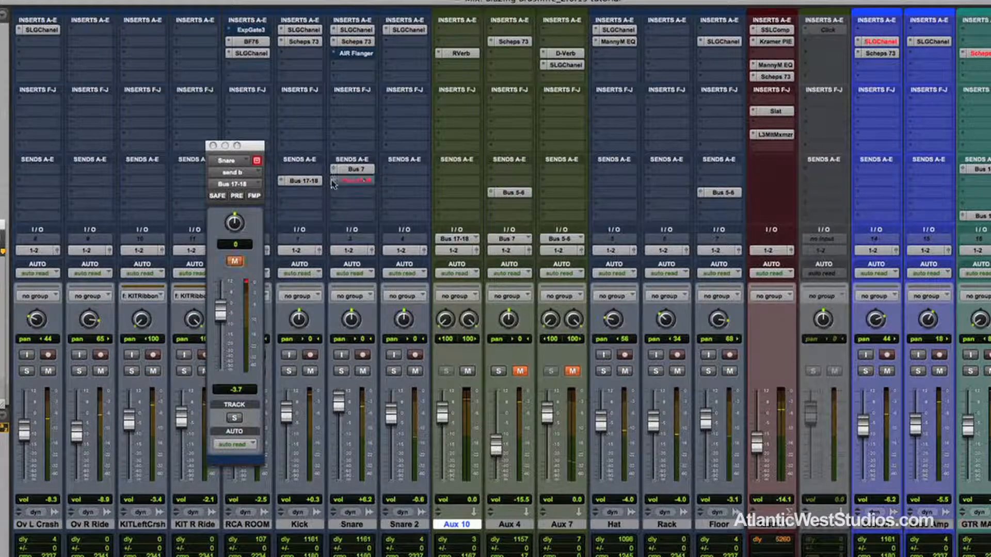
super+click(303, 181)
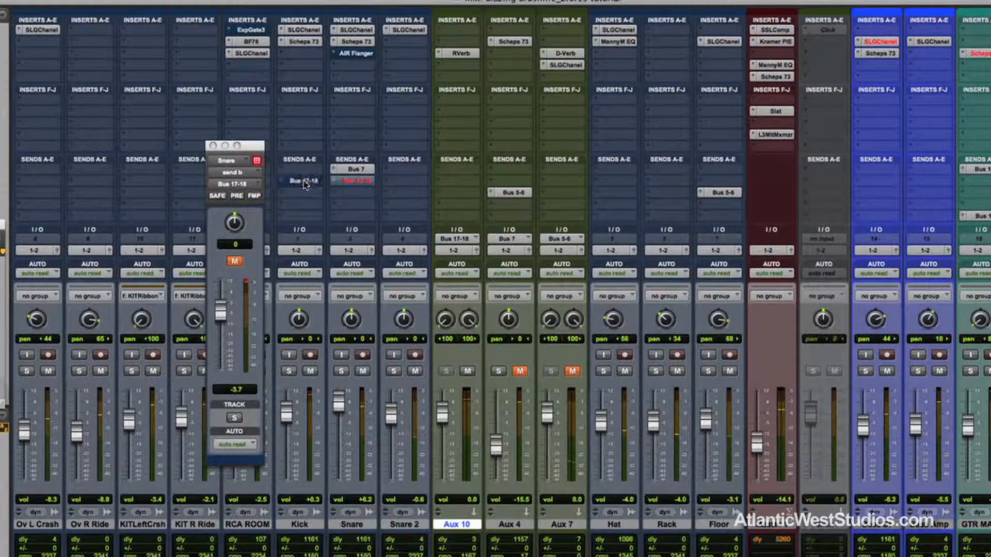
click(283, 67)
mouse_move(316, 130)
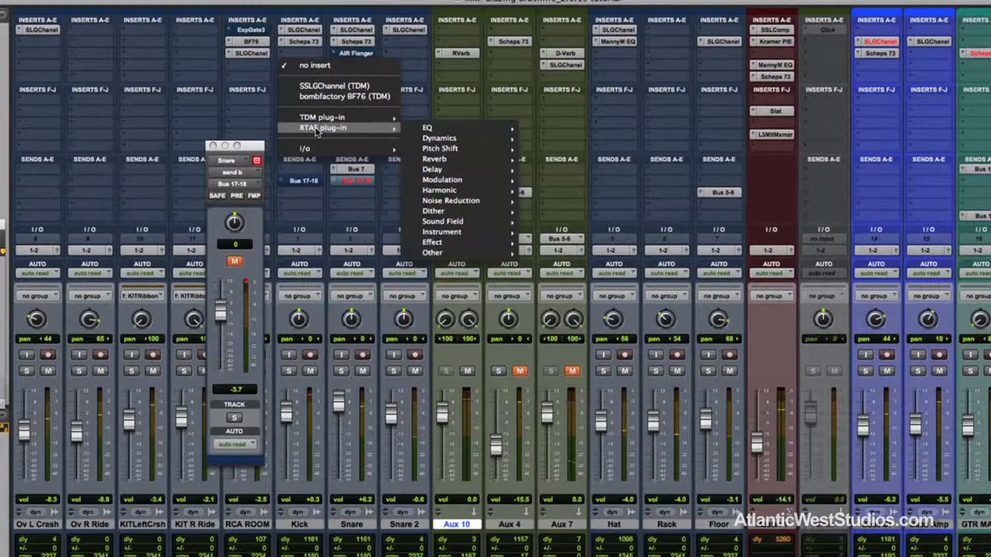
click(426, 4)
- Open the RVerb on Aux 10 and copy its plug-in settings
click(461, 53)
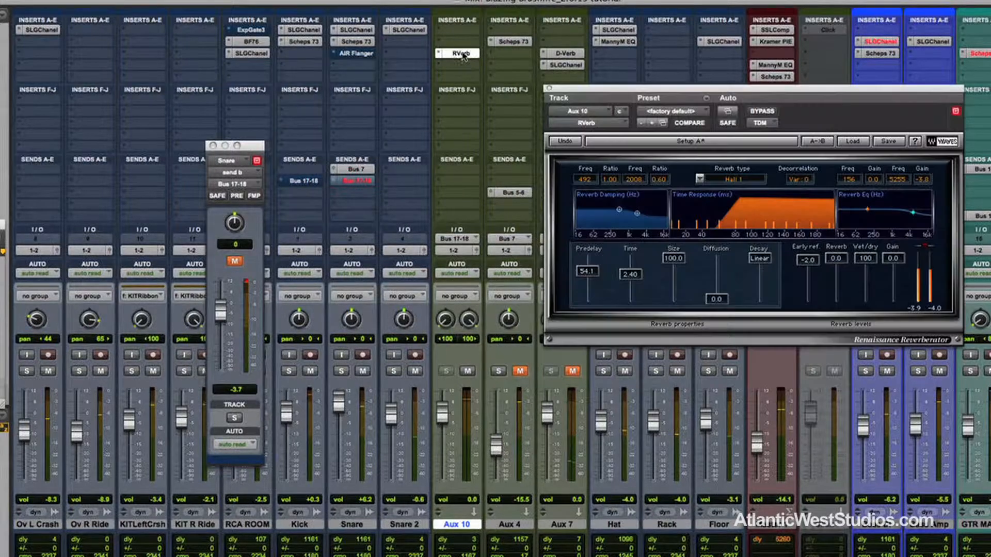
click(707, 98)
click(714, 121)
- Insert the TDM reverb RVerb (mono/stereo) directly on the Snare track and paste the copied settings into it
click(342, 79)
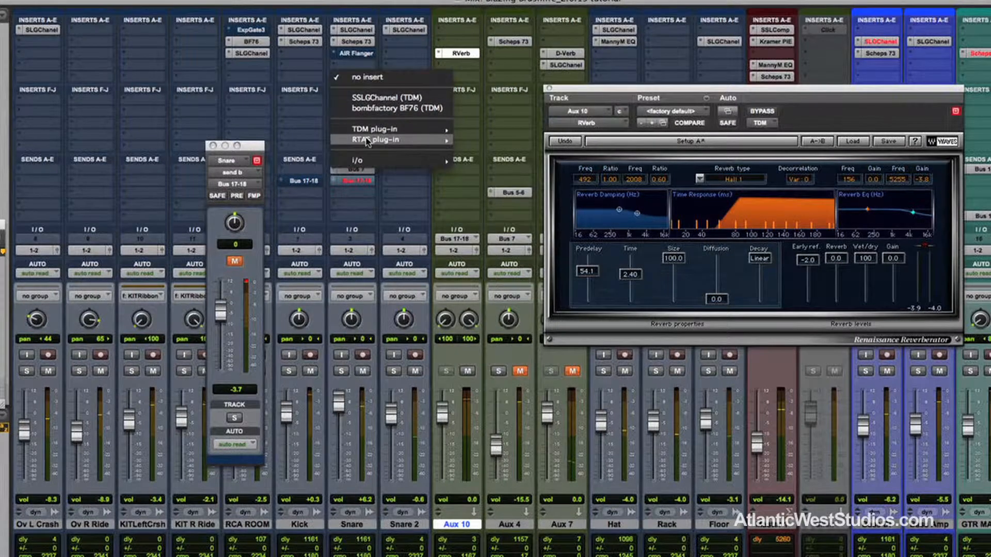
mouse_move(371, 130)
mouse_move(486, 160)
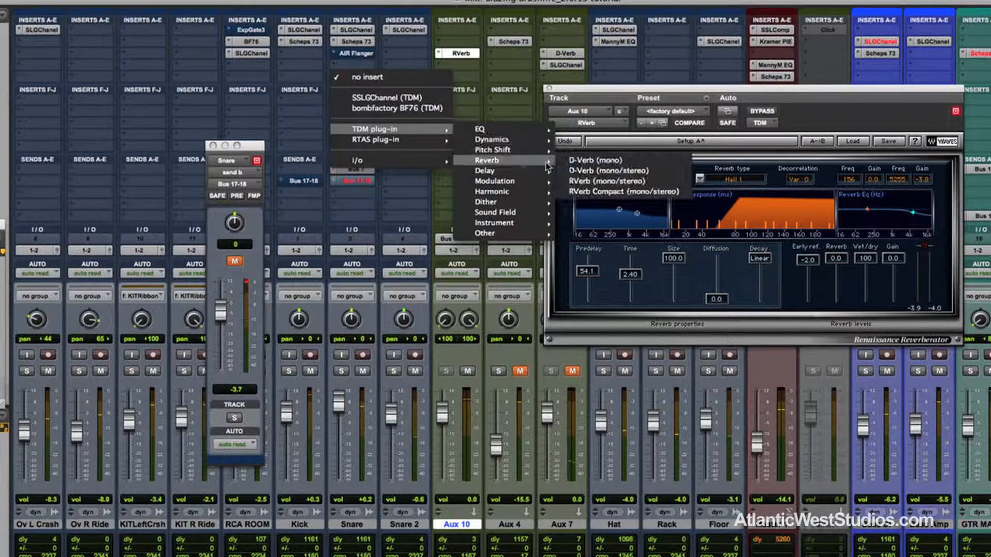
click(593, 181)
click(707, 98)
click(727, 132)
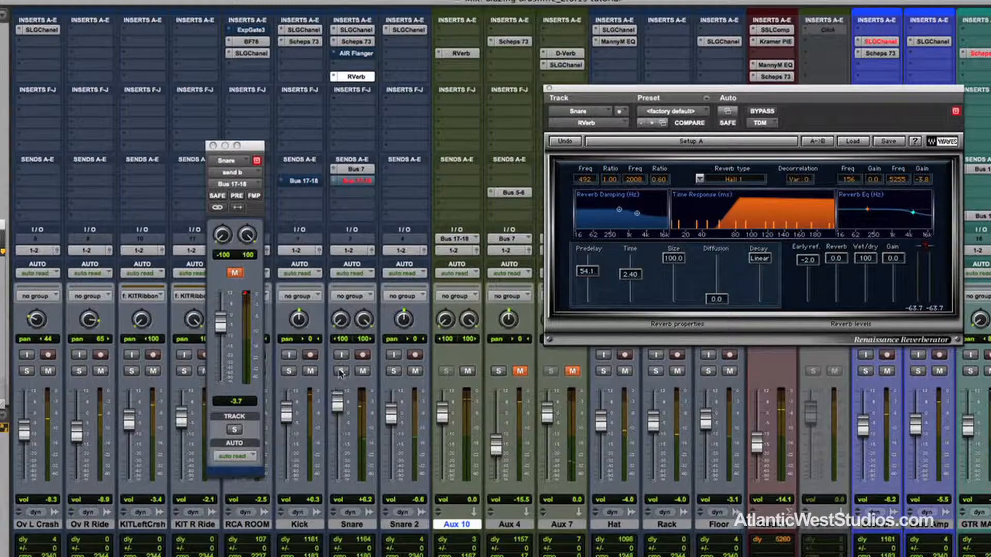
- Solo the Snare, compare it with its RVerb bypassed and active, and set the RVerb's Wet/dry to about 48
click(340, 372)
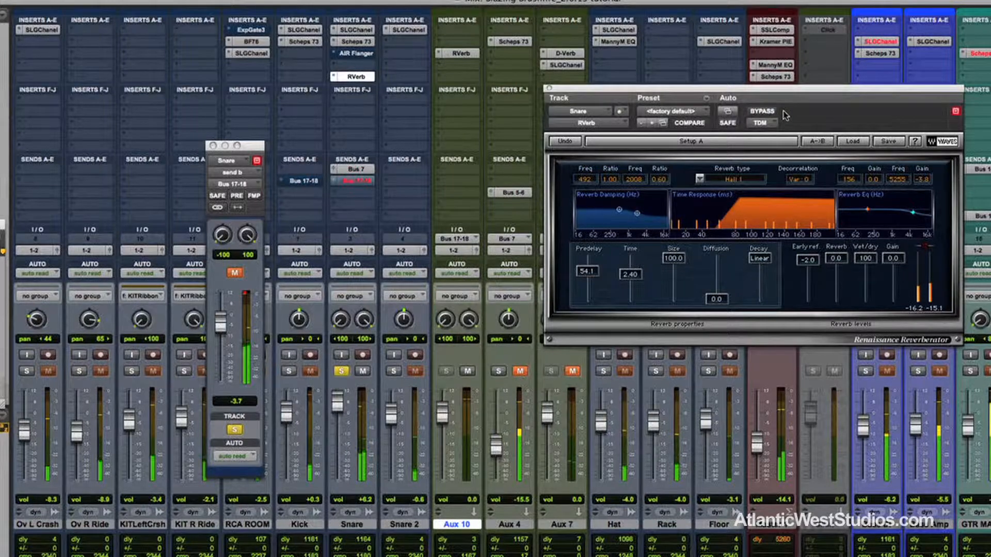
click(762, 111)
click(356, 181)
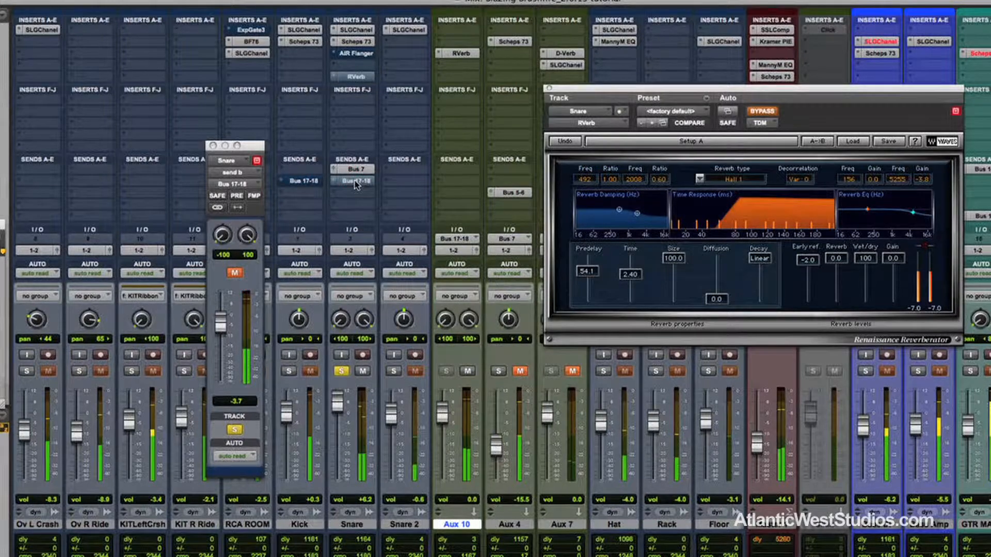
click(355, 77)
click(355, 77)
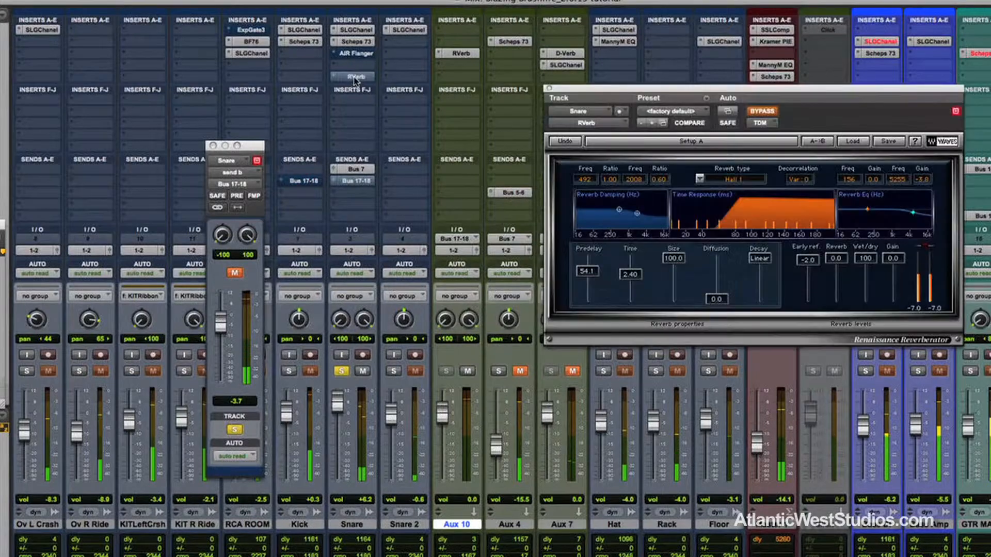
click(761, 110)
drag(864, 258, 867, 281)
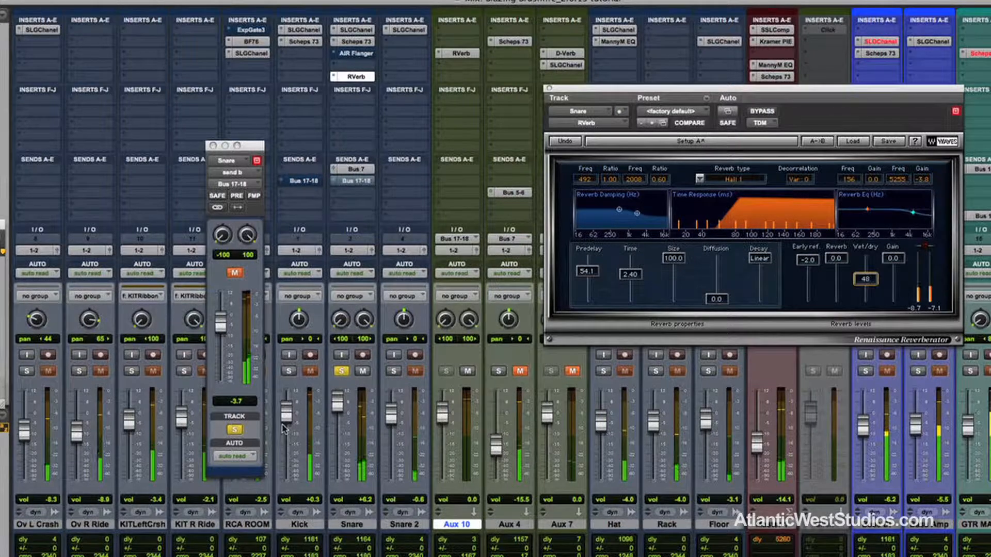
- Unsolo the Snare and lower its RVerb Wet/dry to about 41 against the full mix
click(341, 371)
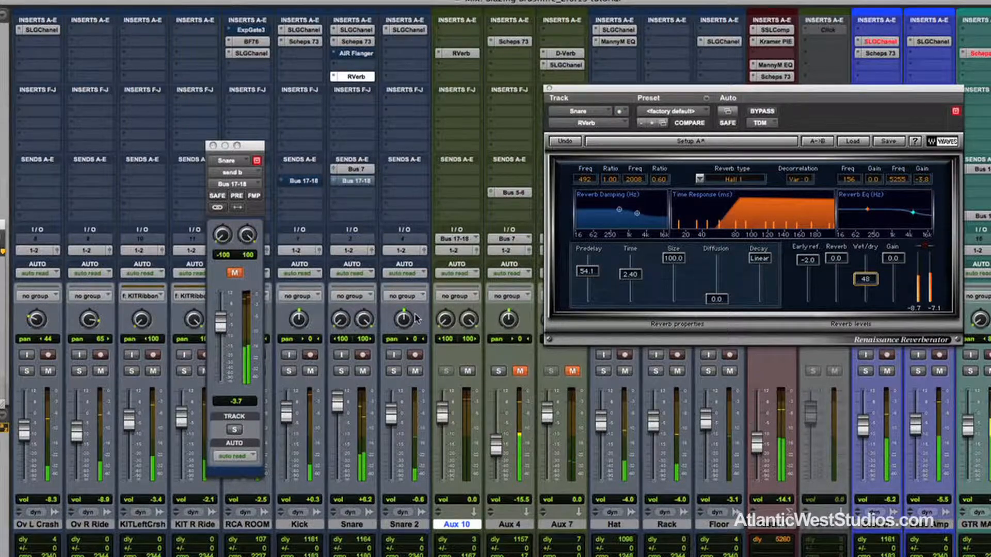
click(356, 76)
click(355, 77)
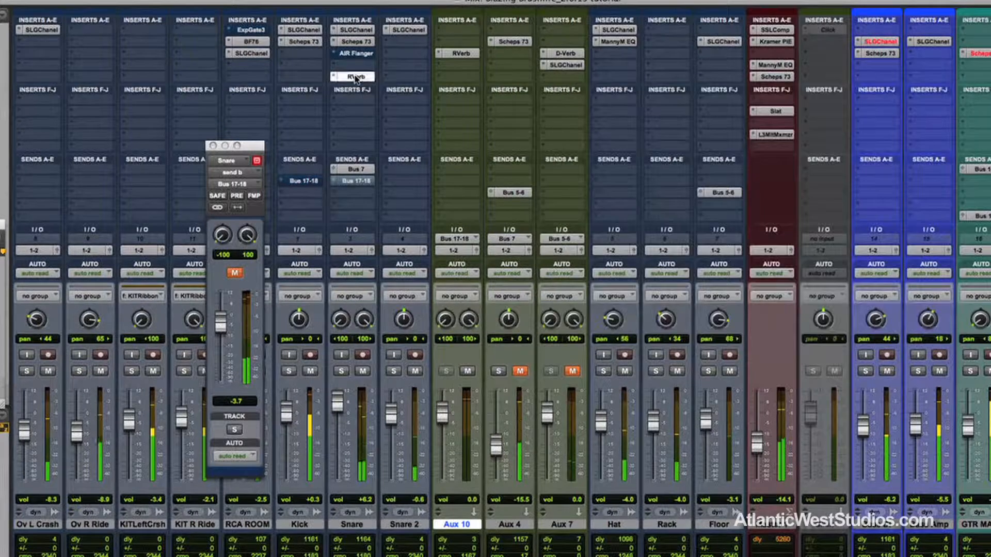
drag(860, 280, 862, 268)
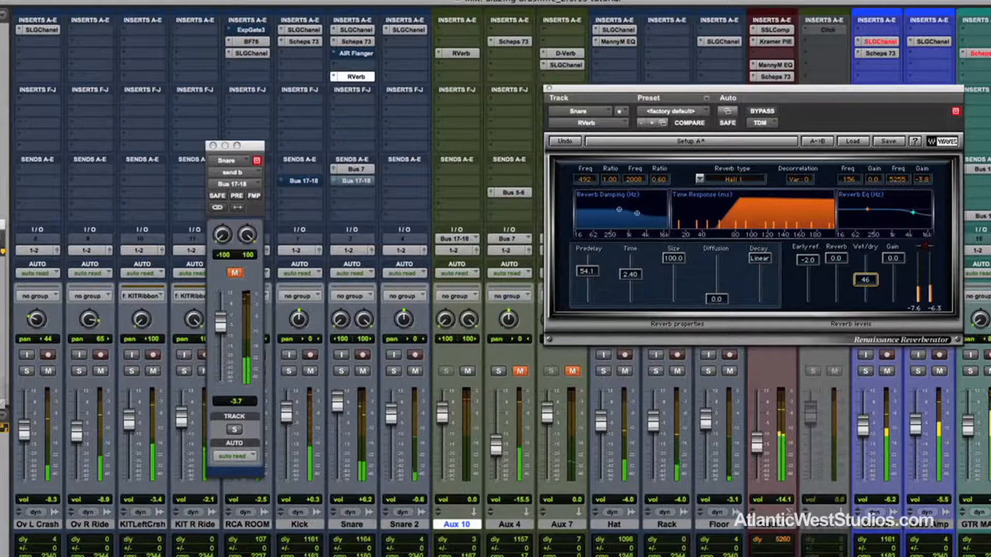
drag(865, 279, 865, 281)
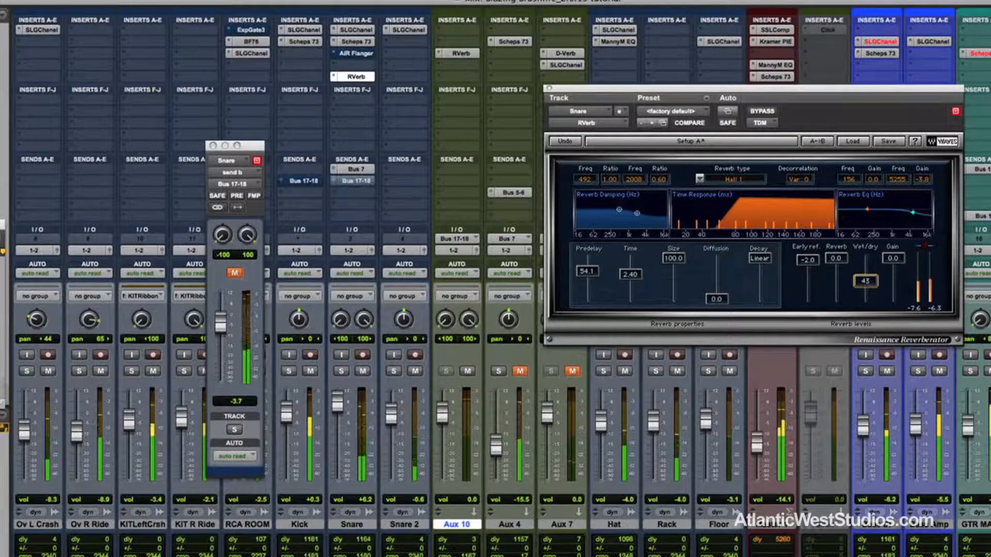
drag(865, 281, 865, 281)
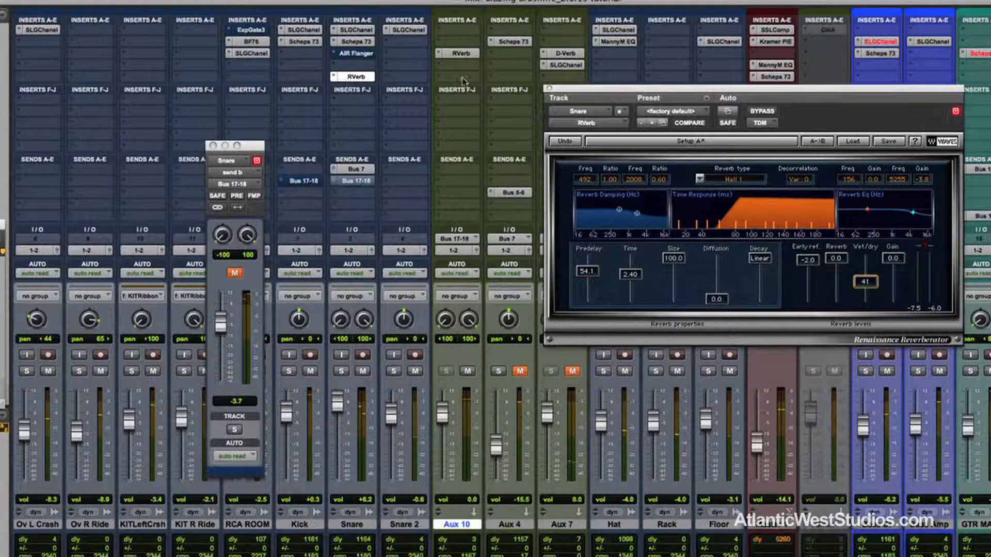
- Copy the Snare's RVerb insert onto Aux 4 and compare the settings of both instances
drag(357, 80, 514, 79)
drag(513, 78, 514, 79)
click(513, 78)
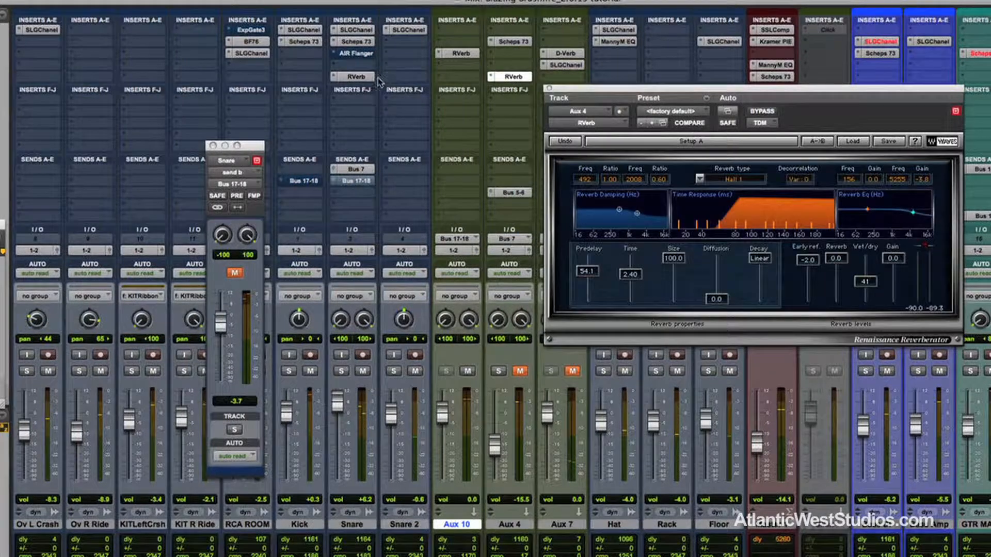
click(357, 77)
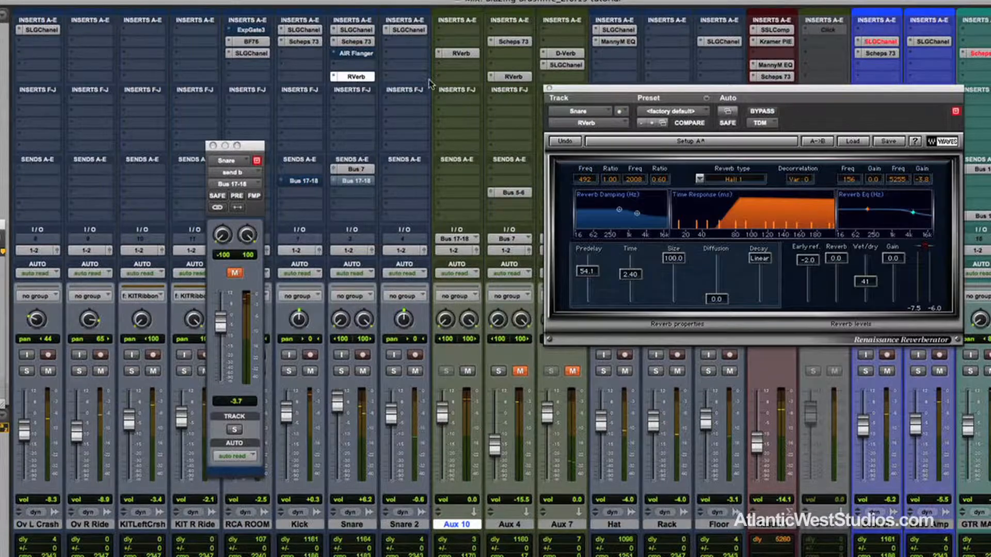
click(516, 77)
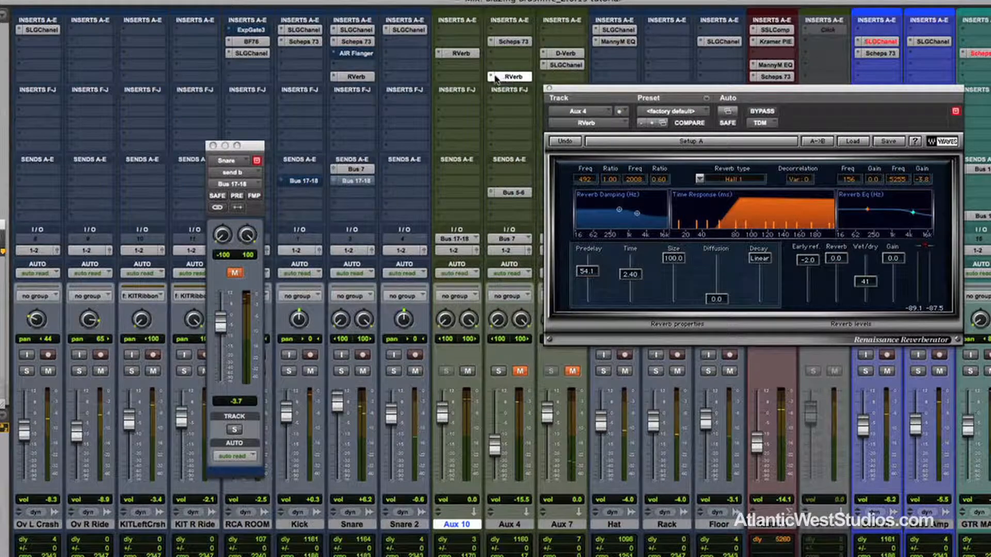
- Remove the copied RVerb insert from Aux 4
click(496, 78)
click(492, 77)
click(414, 77)
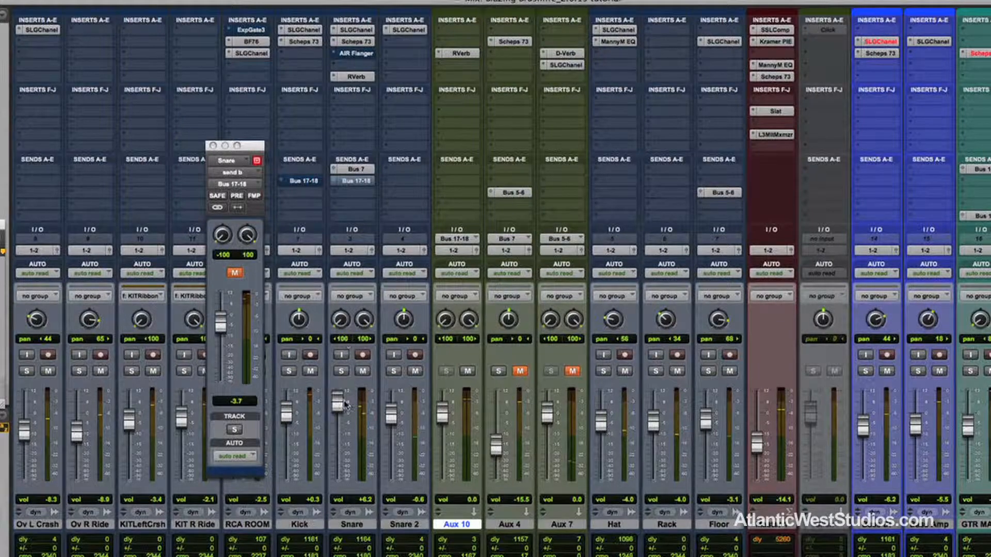
- Solo the Snare, start playback and set its track fader to +6.0 dB
click(340, 371)
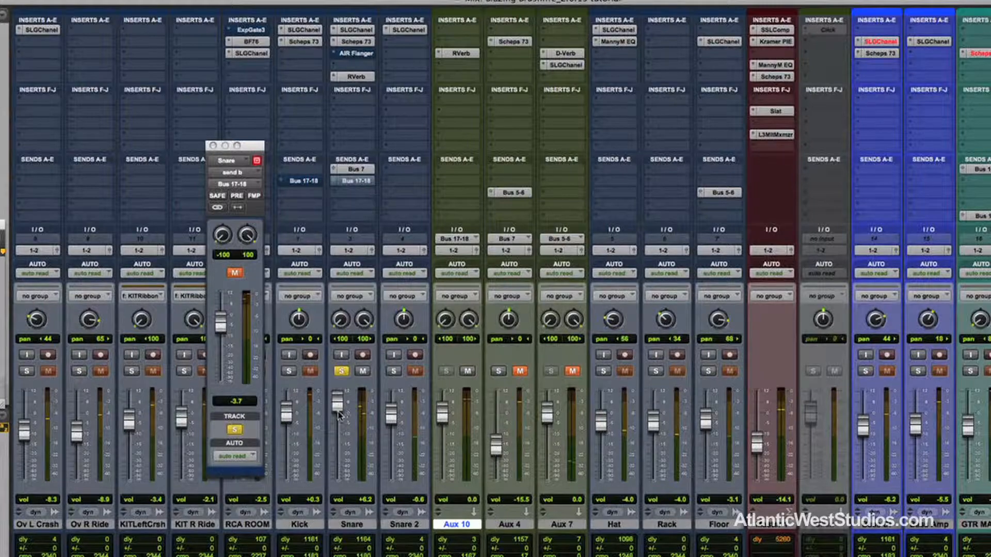
key(space)
mouse_move(337, 402)
mouse_down()
mouse_move(338, 445)
mouse_move(336, 402)
mouse_up()
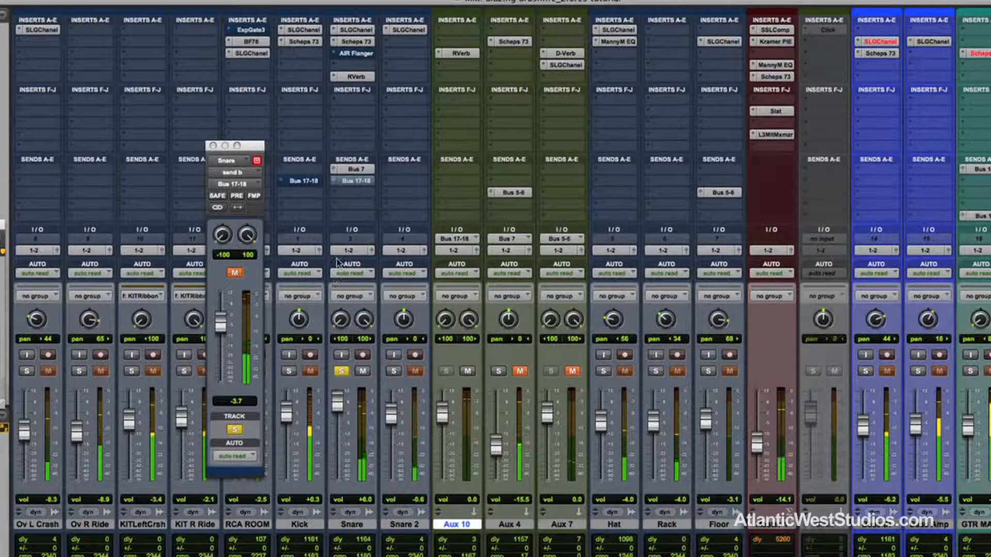
- Bypass the Snare's RVerb insert and unmute its Bus 17-18 send to hear the aux reverb instead
super+click(358, 78)
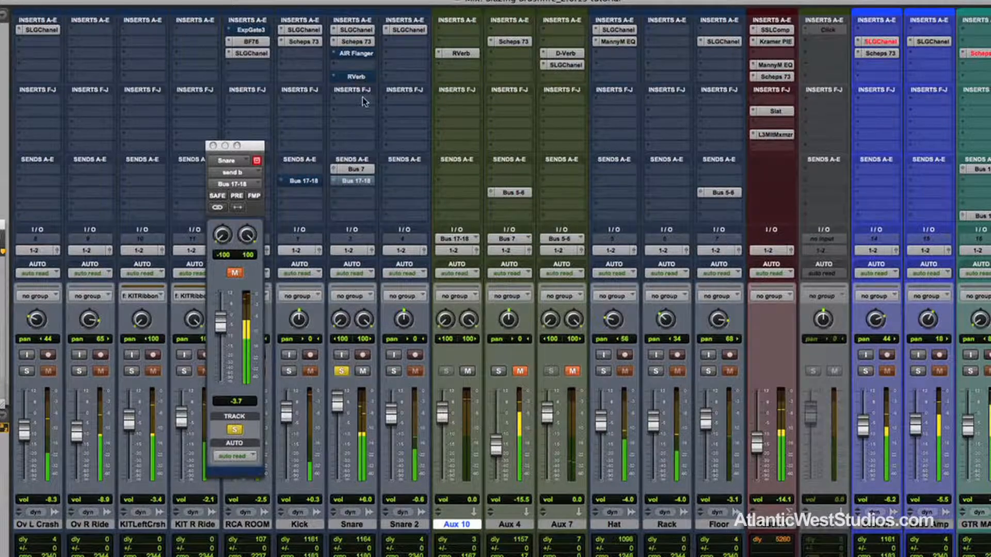
click(356, 182)
super+click(356, 182)
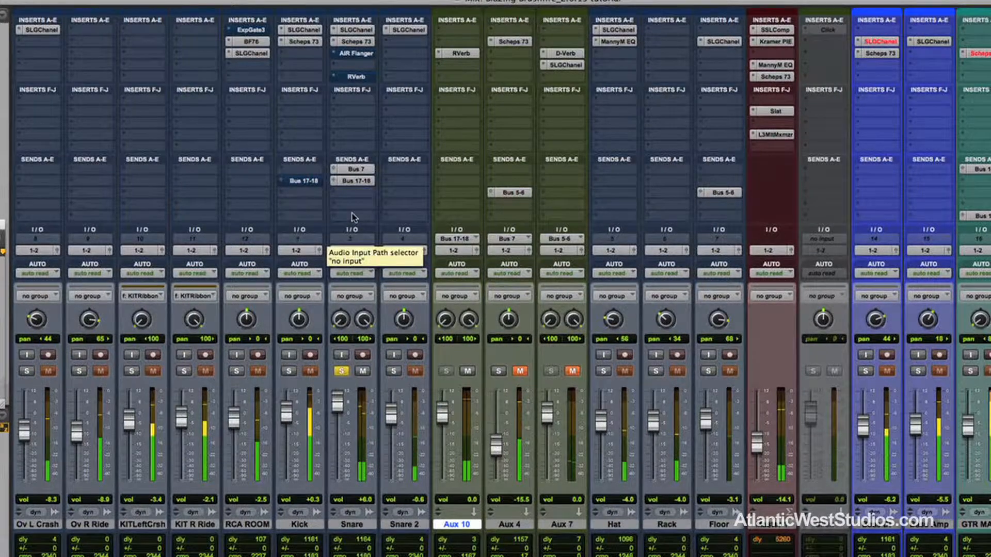
- Mute Aux 10, reactivate the Snare's RVerb insert and set its Wet/dry to about 40
click(467, 372)
super+click(358, 77)
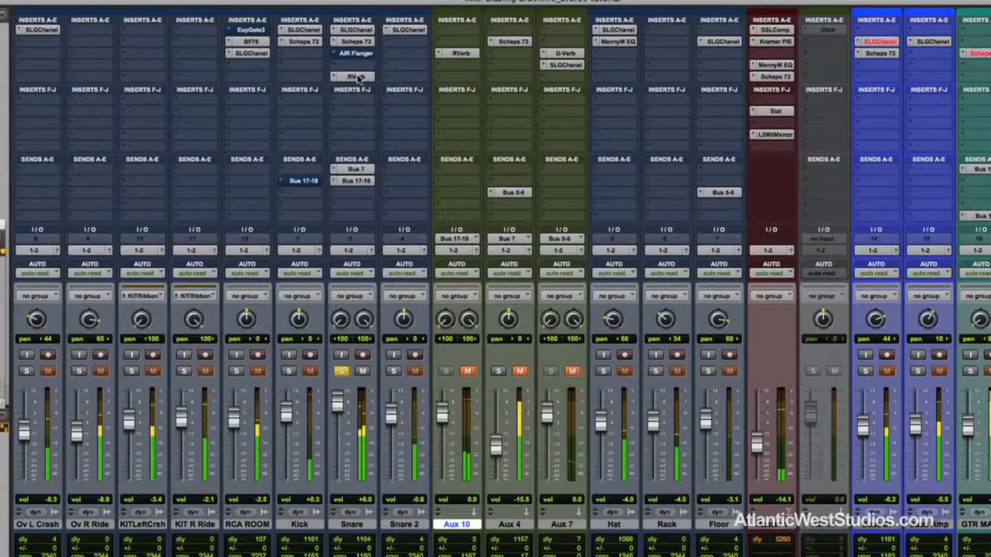
click(357, 77)
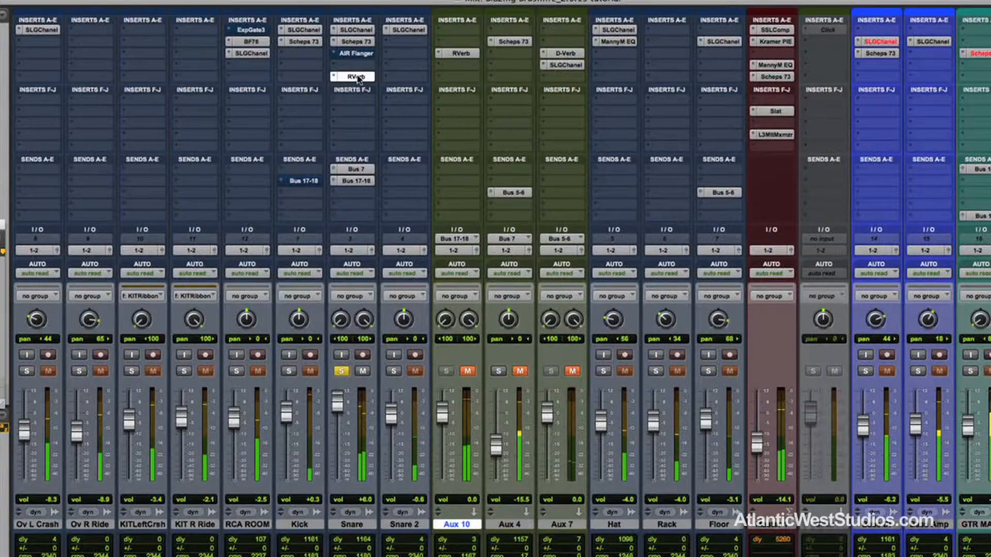
drag(862, 283, 862, 284)
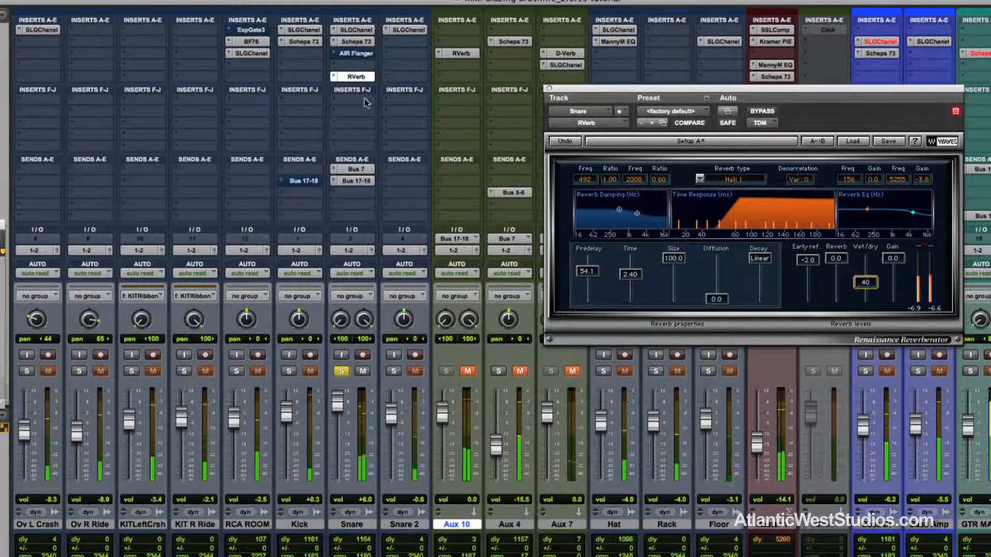
- Bypass the Snare's RVerb insert and toggle the Aux 10 mute to compare the sound, leaving Aux 10 muted
super+click(356, 76)
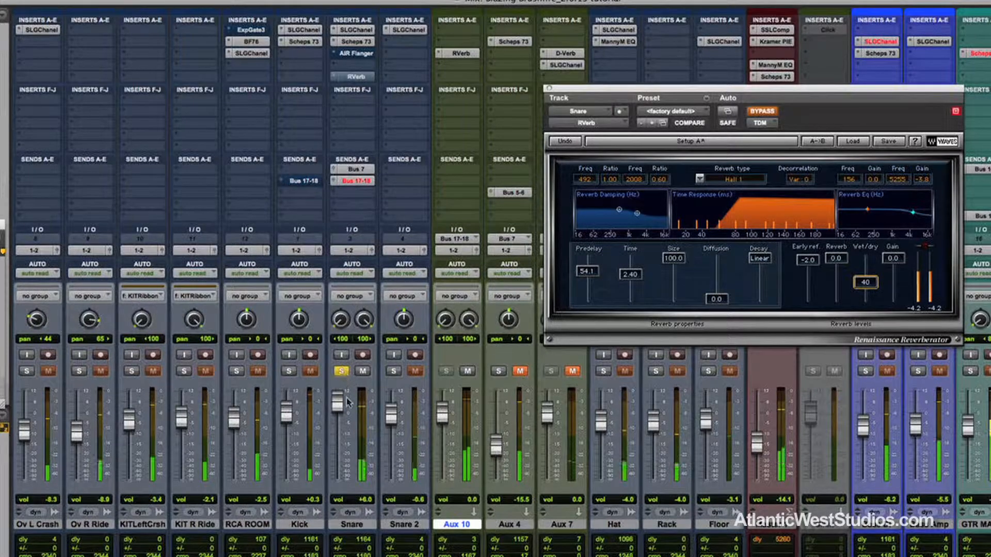
click(468, 372)
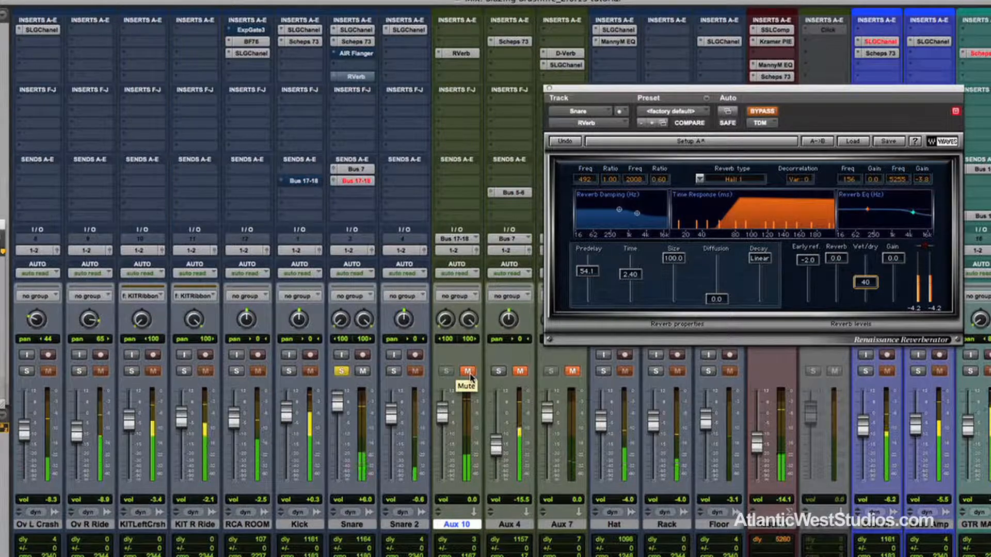
click(468, 372)
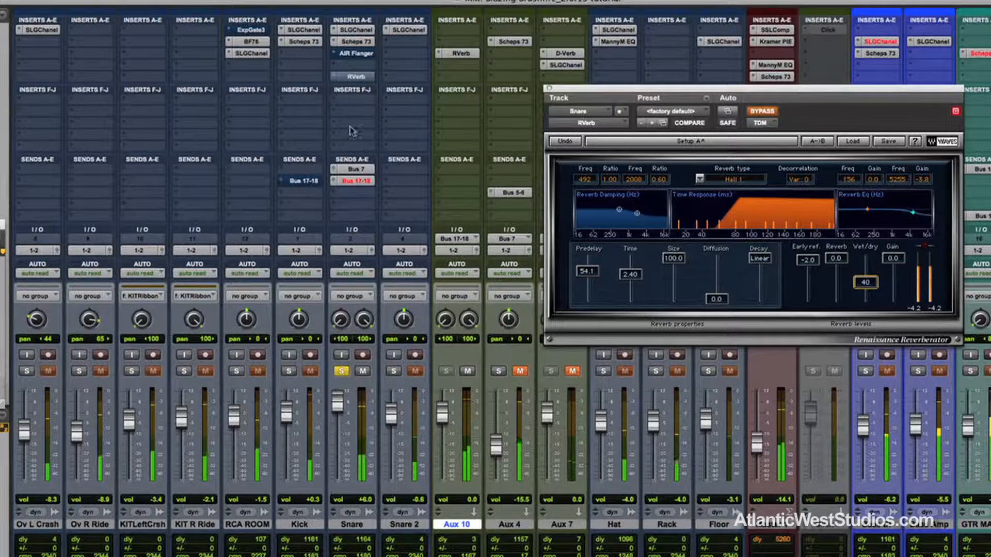
click(467, 371)
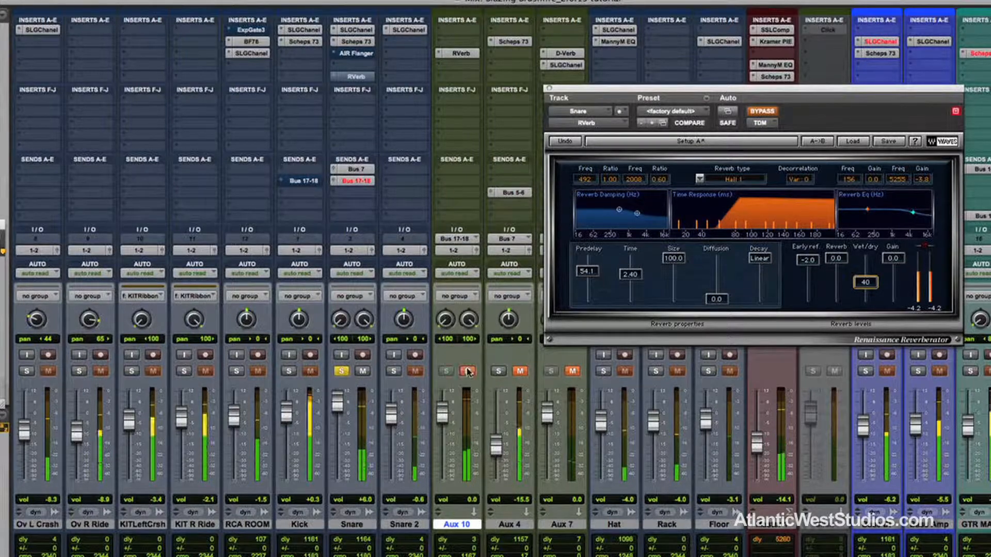
click(357, 77)
click(357, 77)
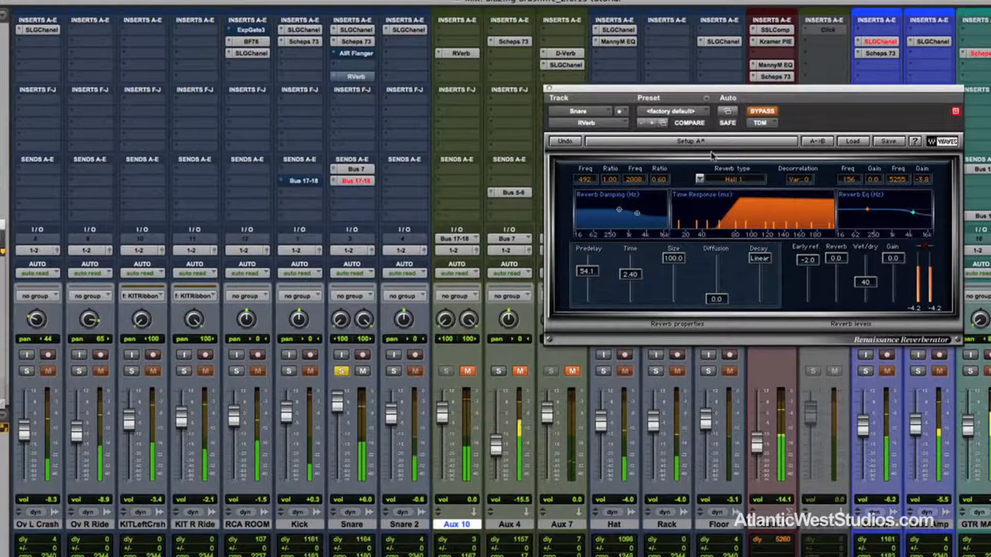
- Toggle the bypass of the Snare's RVerb insert to compare the sound, leave it active and set Wet/dry to about 38
click(769, 115)
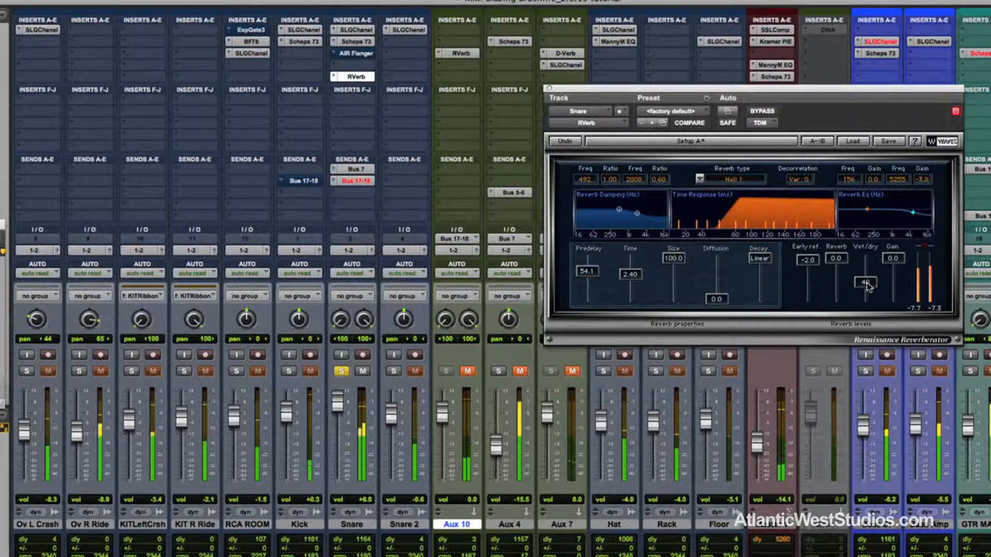
click(763, 112)
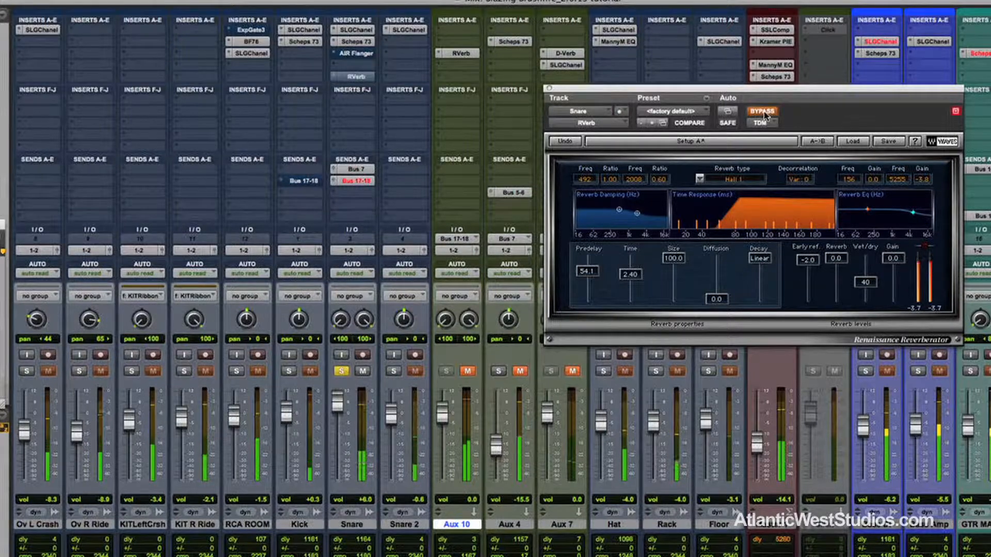
click(763, 112)
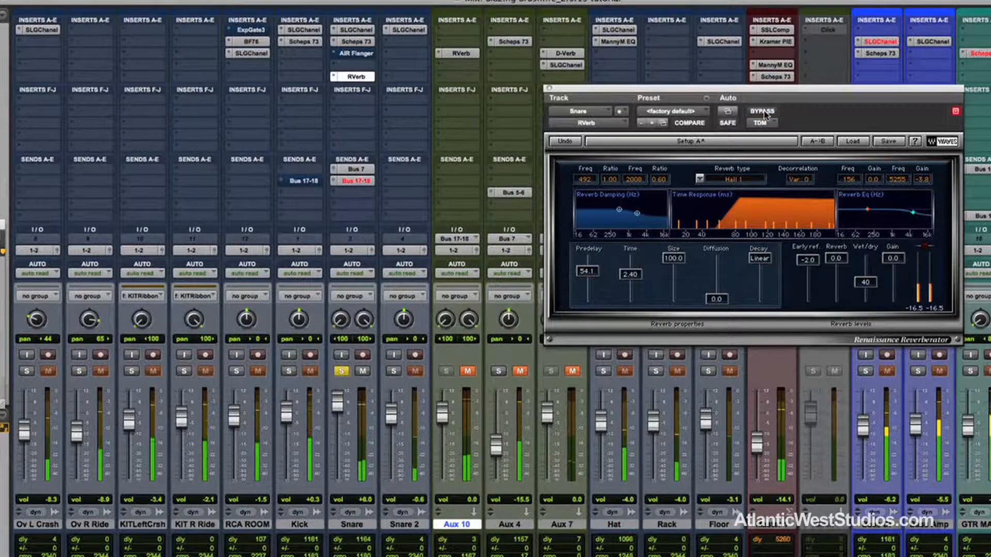
drag(868, 281, 868, 282)
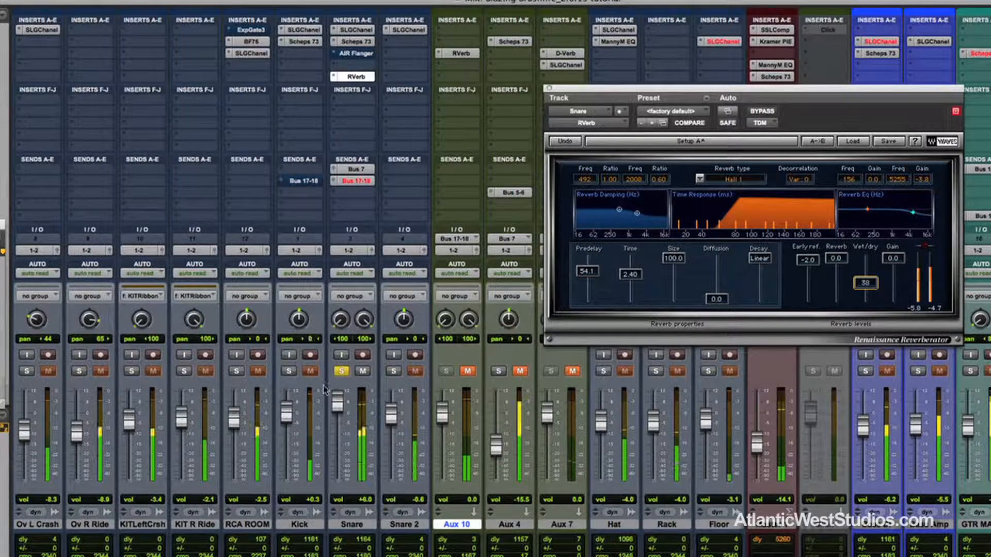
- Unsolo the Snare and remove the RVerb plug-in from its inserts
click(342, 371)
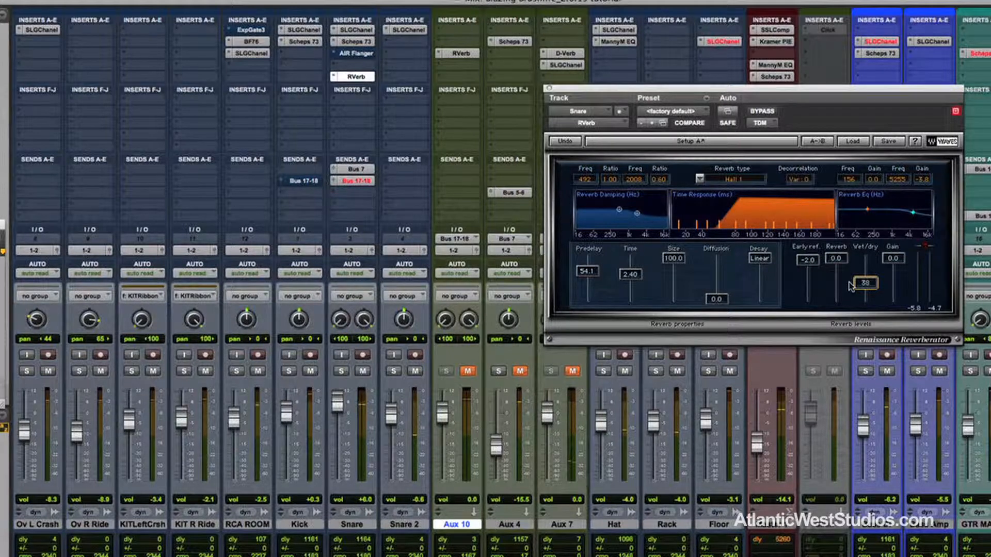
click(336, 77)
click(356, 24)
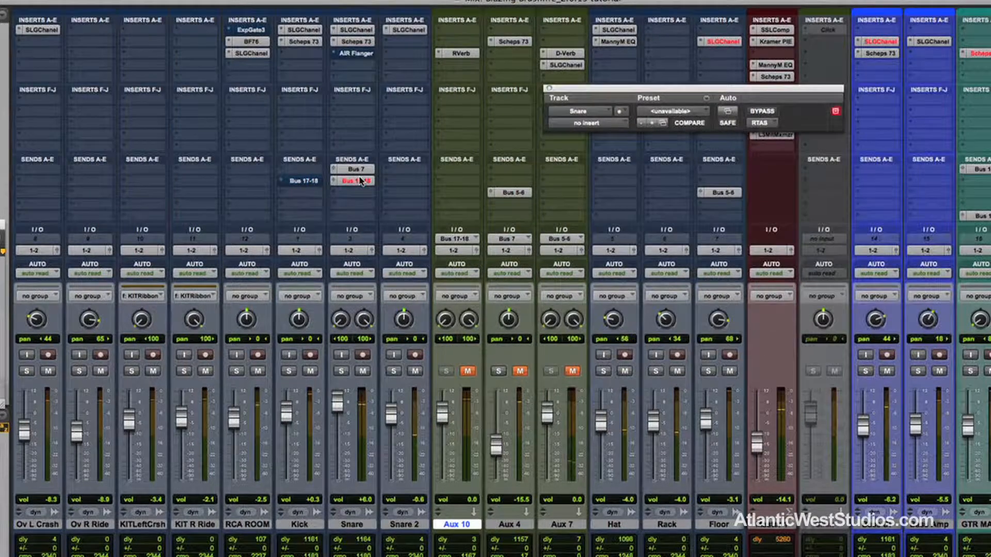
- Open the Snare's Bus 17-18 send, solo the Snare and switch the send from pre-fader to post-fader
click(350, 181)
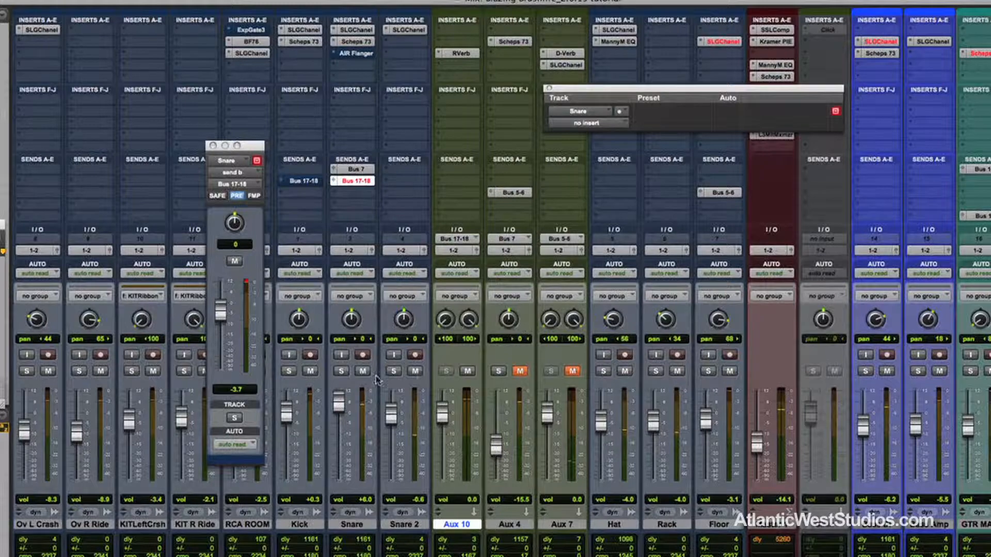
click(234, 261)
click(341, 371)
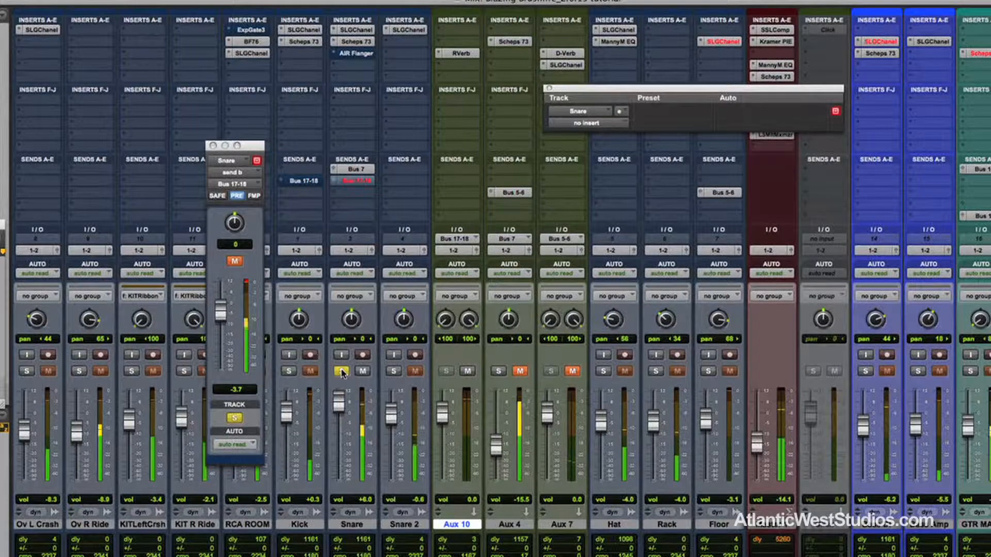
click(237, 197)
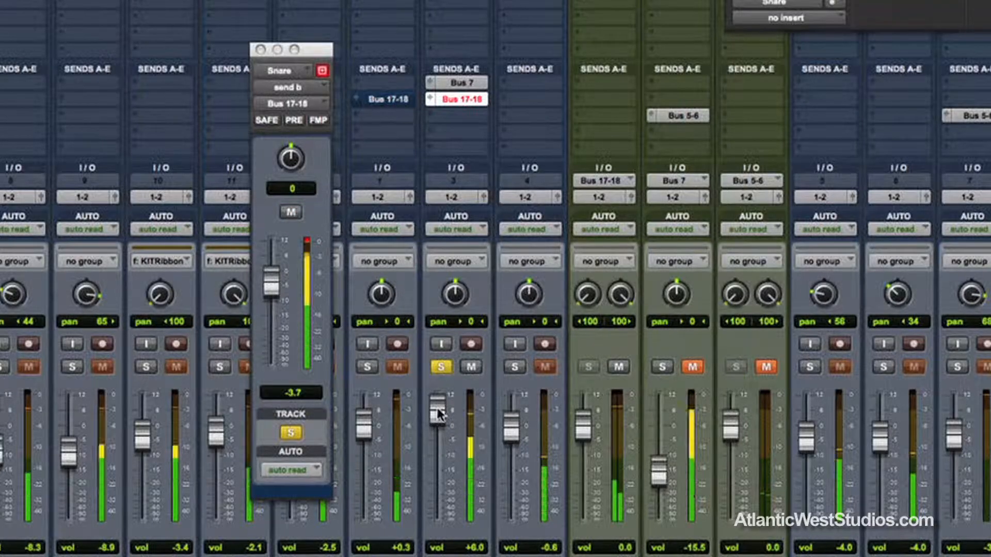
- Move the Snare fader to hear its effect on the send, leave it at +6.4 dB and return the send to pre-fader
mouse_move(438, 408)
mouse_down()
mouse_move(437, 496)
mouse_move(437, 414)
mouse_up()
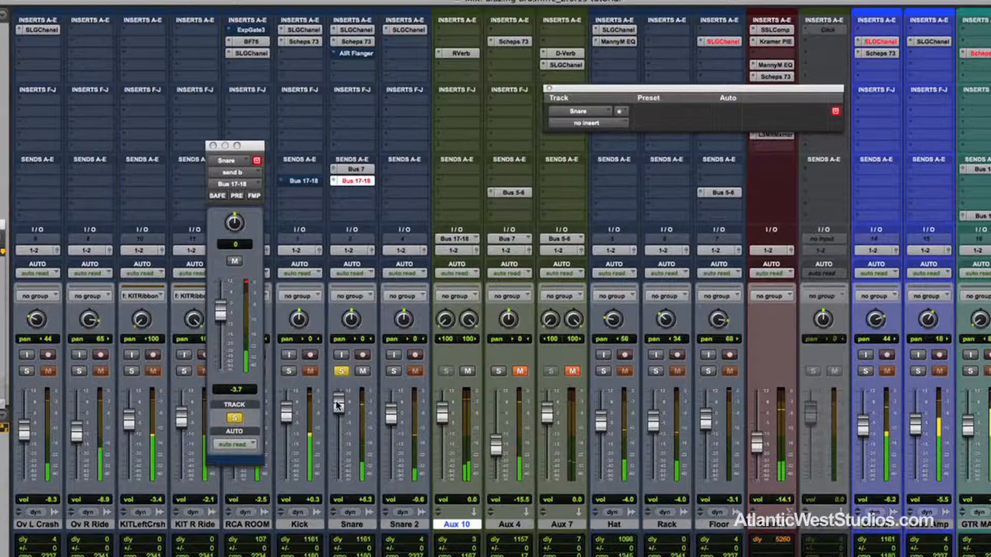
drag(337, 401, 338, 405)
click(236, 196)
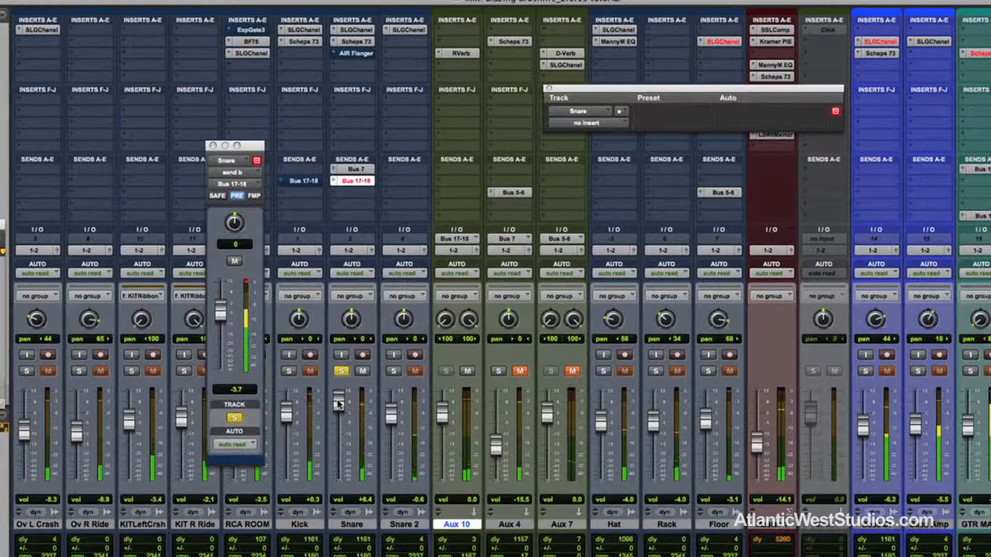
- Raise the Snare's Bus 17-18 send to +4.9 dB, pull the Snare fader fully down and restore it to +6.2 dB
drag(222, 311, 222, 295)
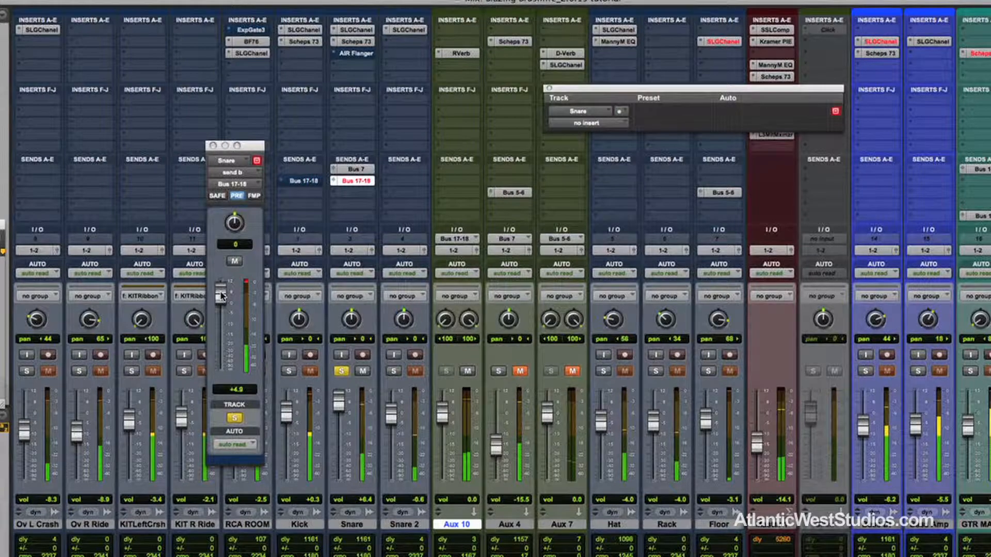
drag(339, 405, 340, 519)
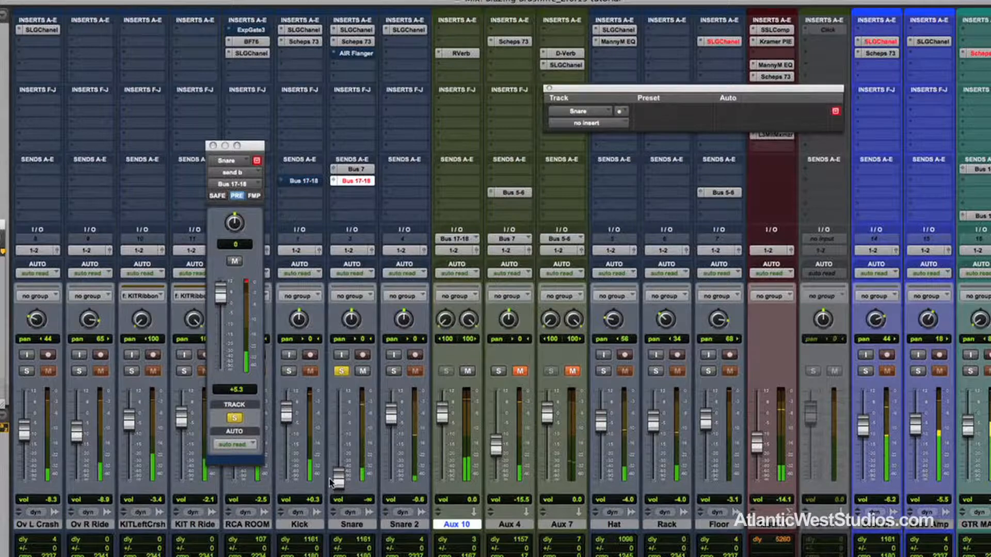
mouse_move(220, 302)
mouse_down()
mouse_move(220, 361)
mouse_move(221, 297)
mouse_up()
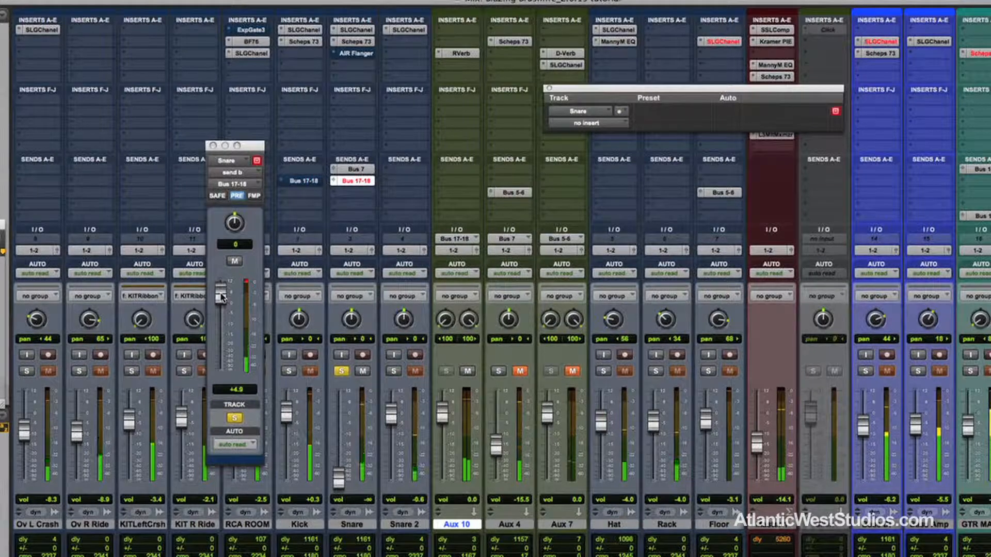
drag(342, 480, 339, 406)
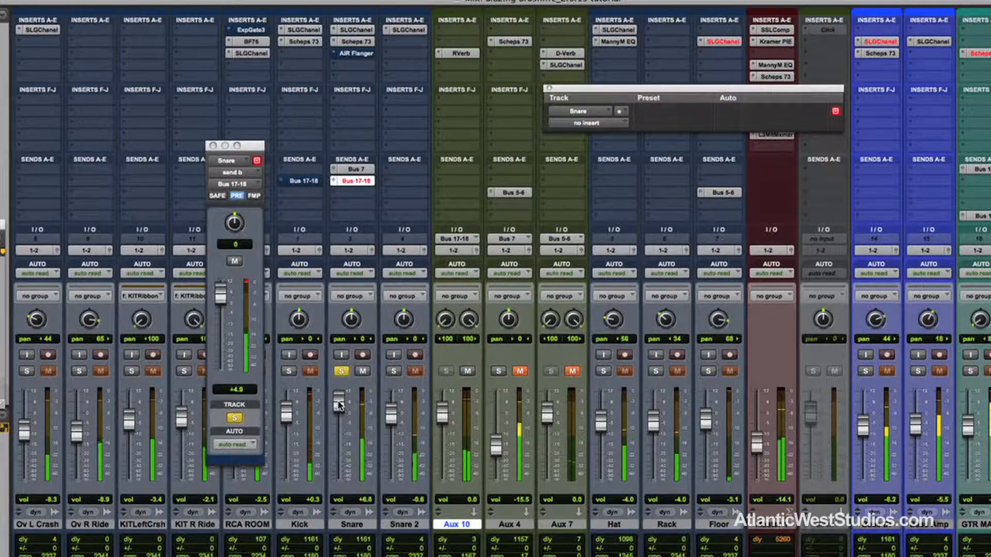
drag(339, 406, 340, 407)
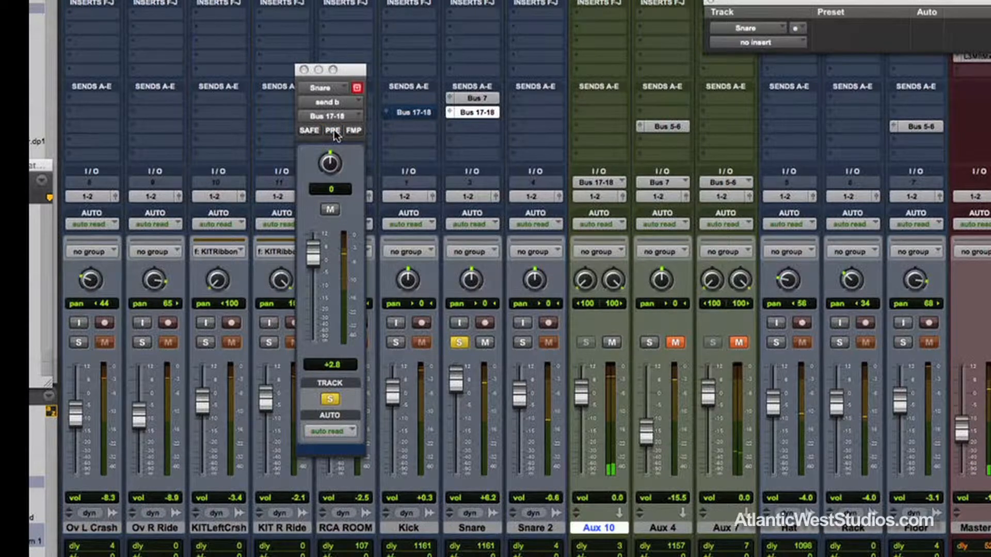
- Lower the Snare's post-fader Bus 17-18 send to -4.3 dB, switch it to pre-fader and raise it to +1.0 dB
drag(313, 253, 313, 275)
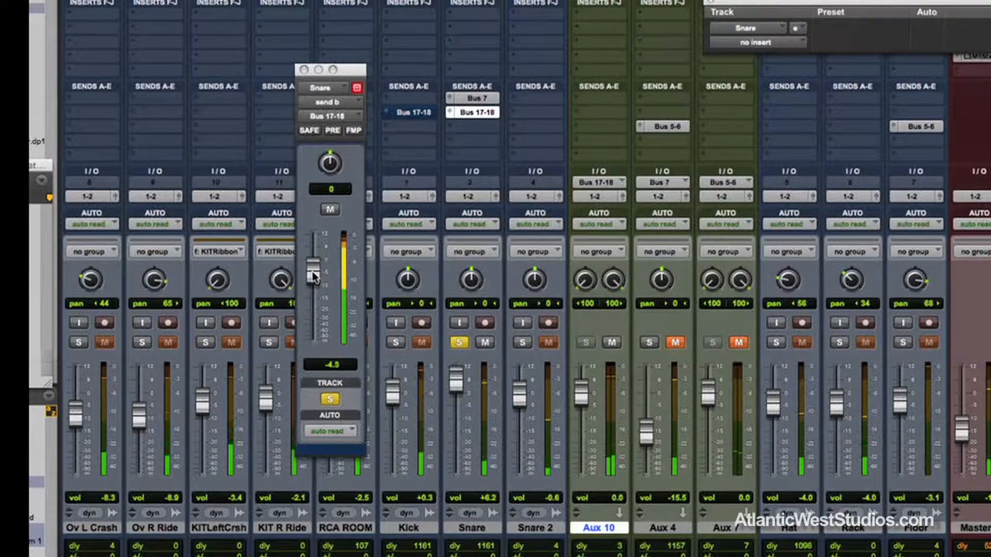
click(332, 131)
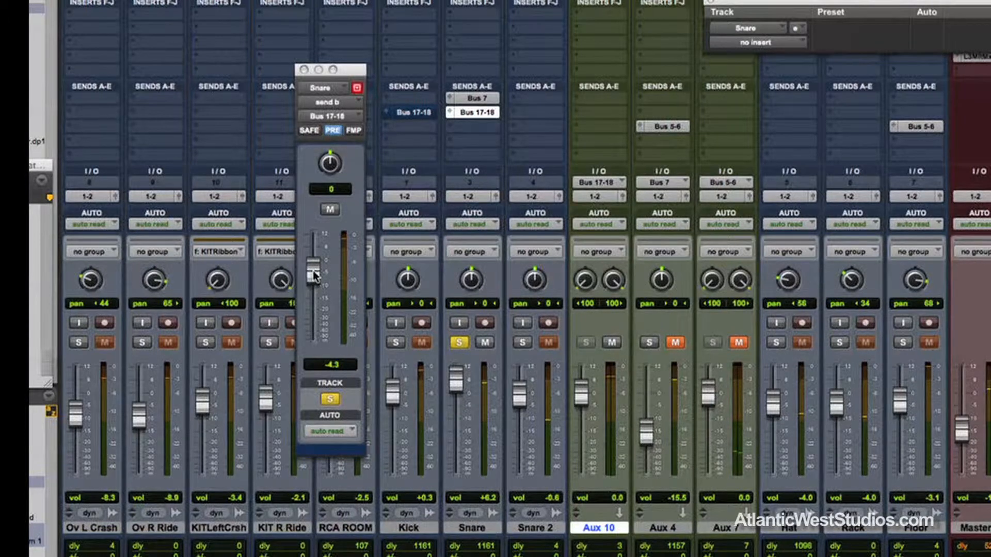
drag(314, 274, 314, 260)
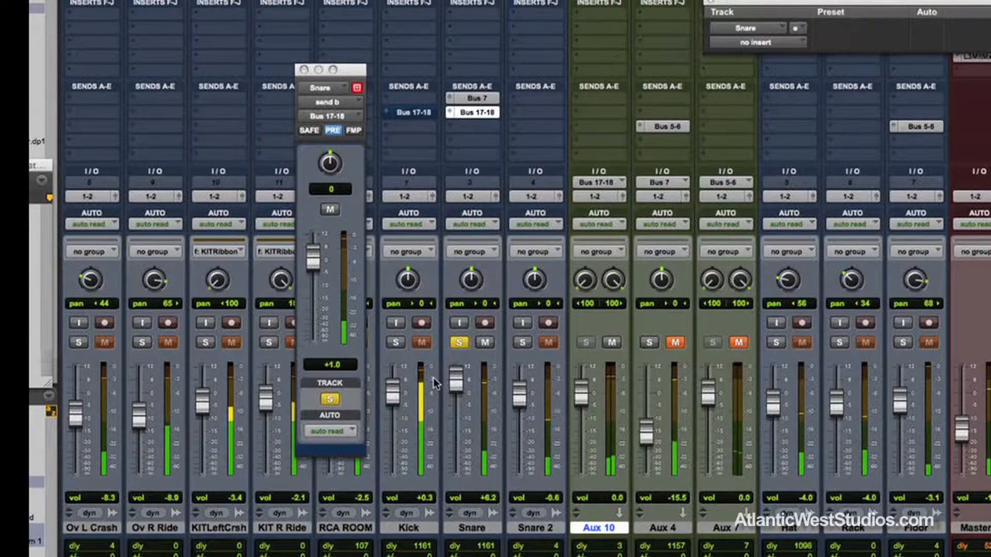
- Balance the Snare against its reverb by setting the send level to +3.5 dB and the track fader to +4.2 dB
drag(457, 384, 455, 391)
drag(314, 261, 314, 250)
drag(456, 391, 457, 387)
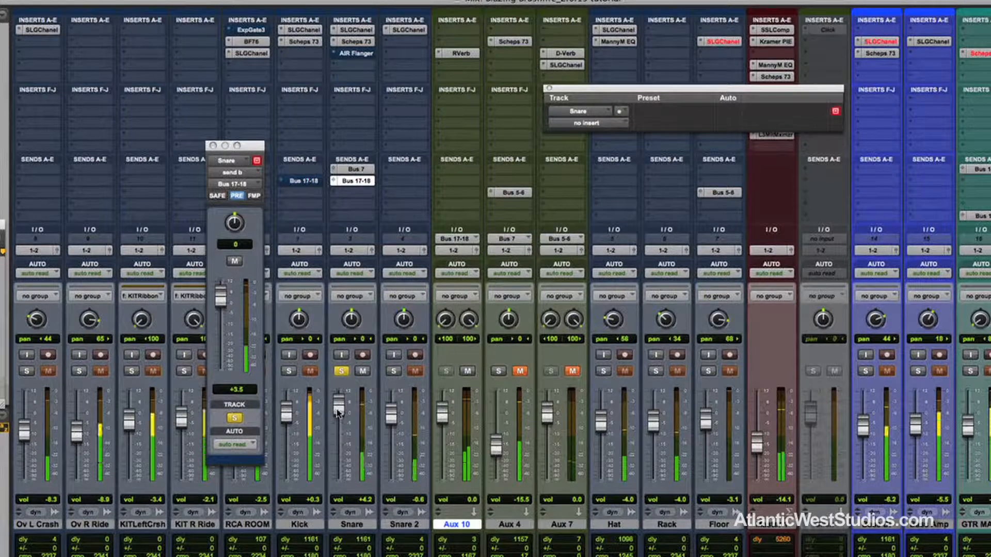
- Unsolo and select the Snare track, and create one new mono Aux Input track
click(341, 371)
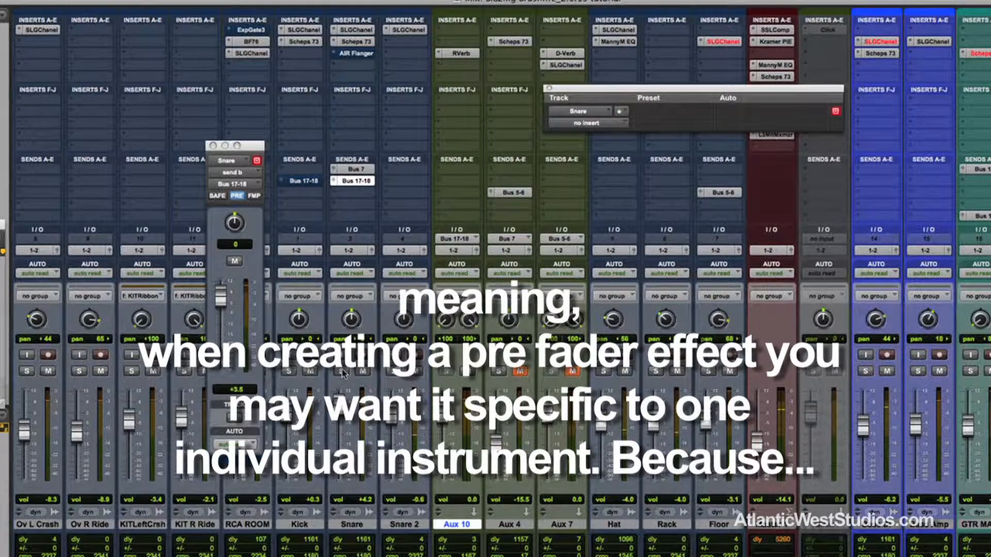
click(353, 524)
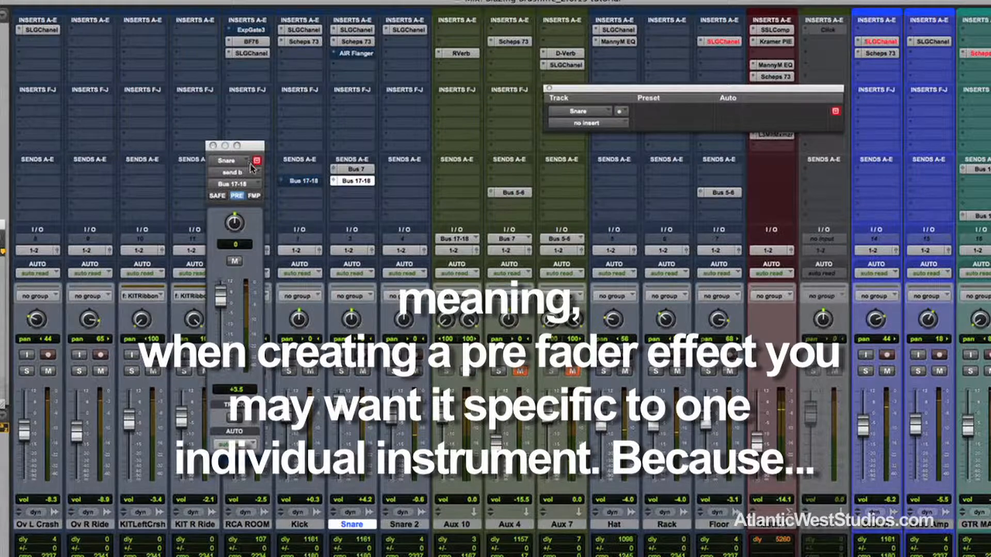
click(103, 0)
click(111, 0)
click(479, 241)
click(581, 243)
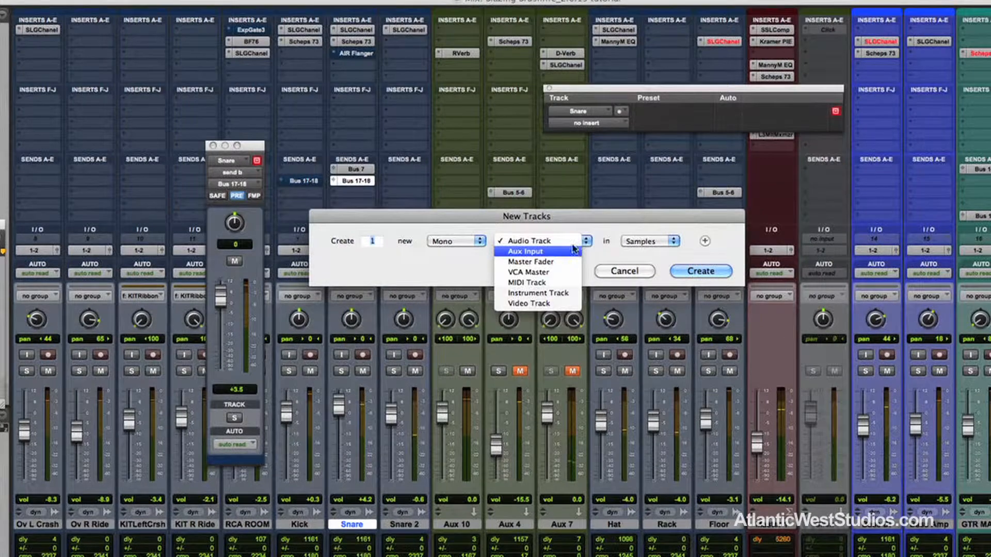
click(568, 252)
click(701, 271)
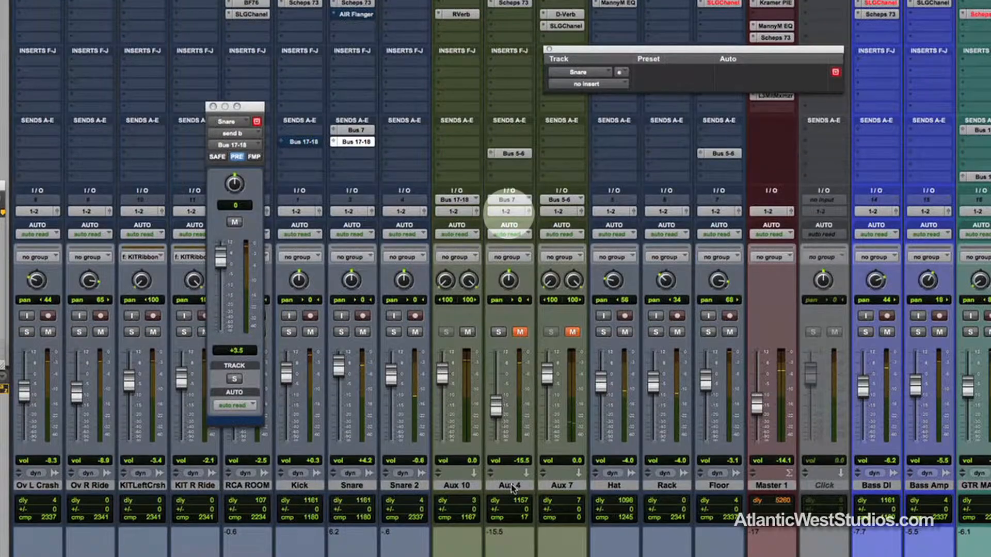
- Select the Aux 4 track and assign the Snare's first send to Bus 7 (Mono)
click(512, 487)
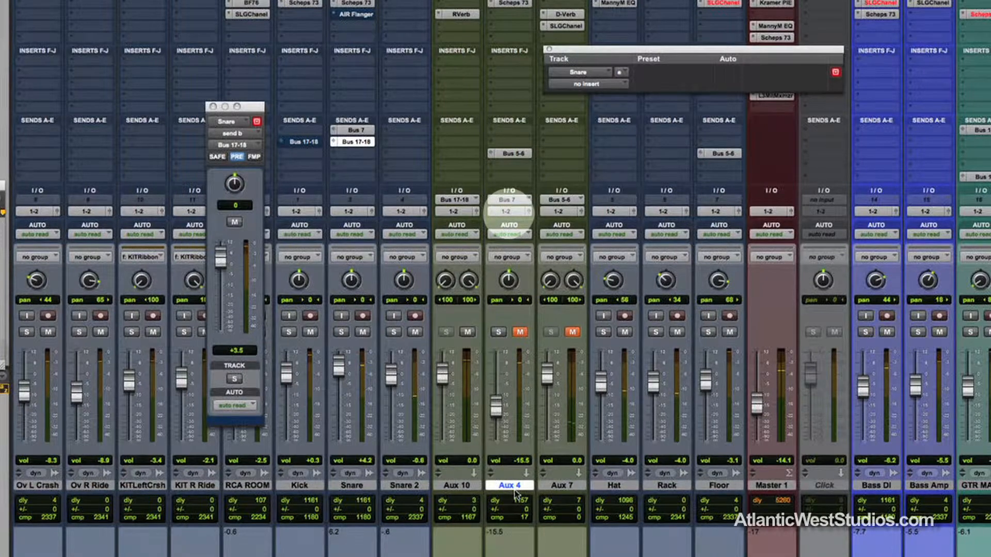
ctrl+super+click(357, 142)
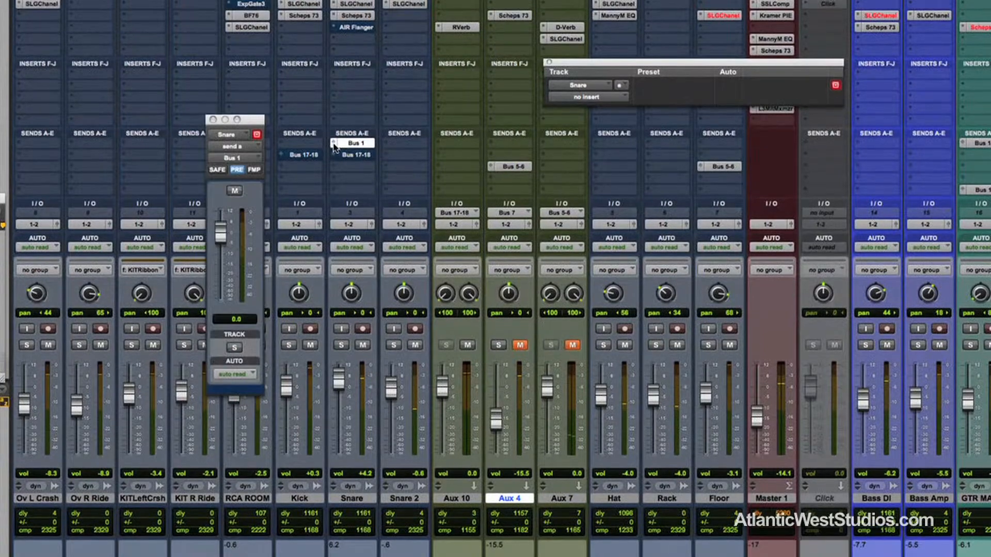
click(340, 151)
mouse_move(384, 154)
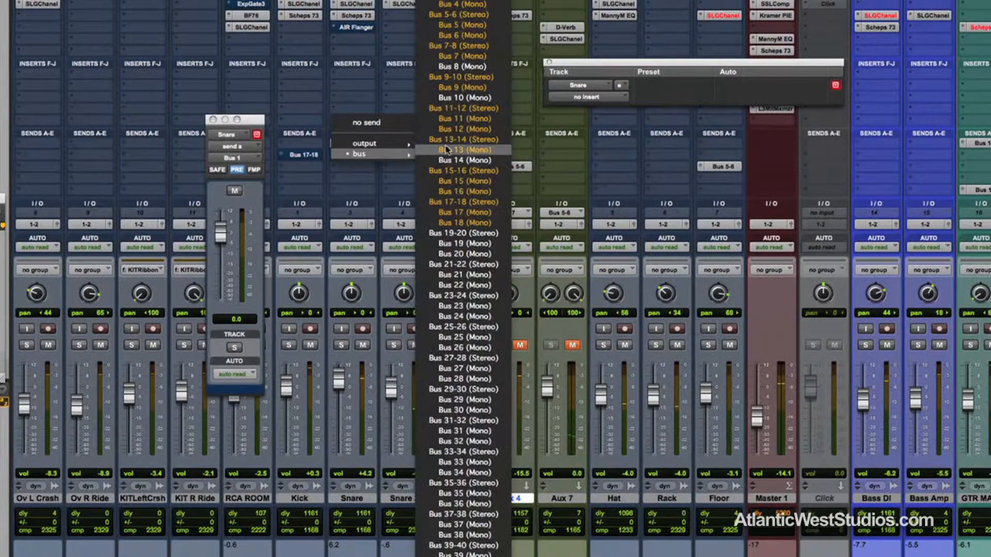
click(464, 56)
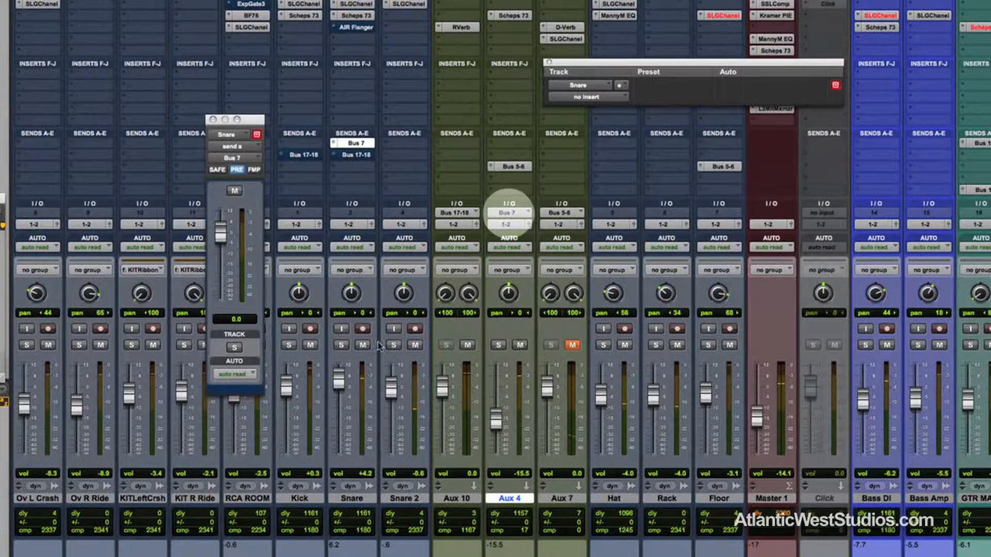
- Solo the Snare, start playback and reset its track fader to 0.0 dB
click(342, 345)
key(space)
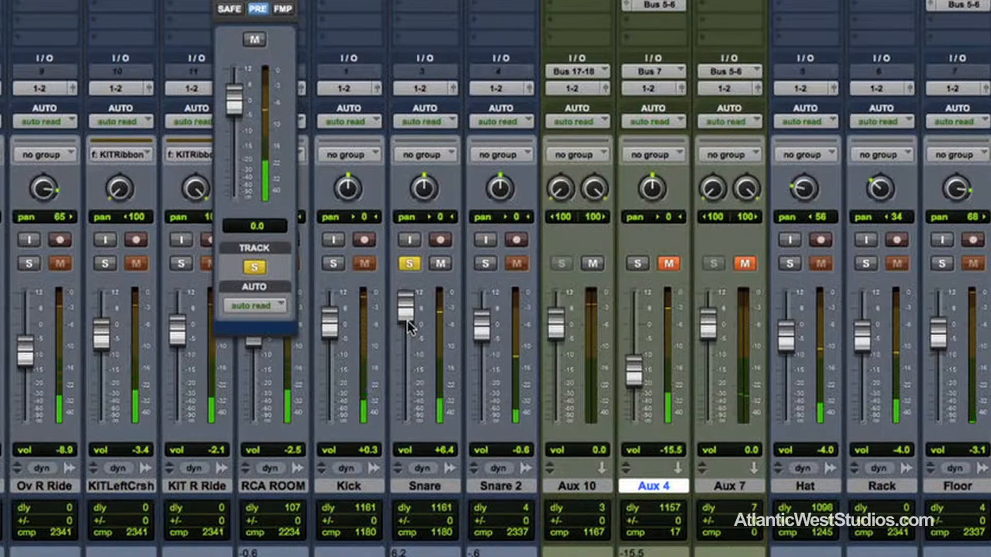
alt+click(406, 307)
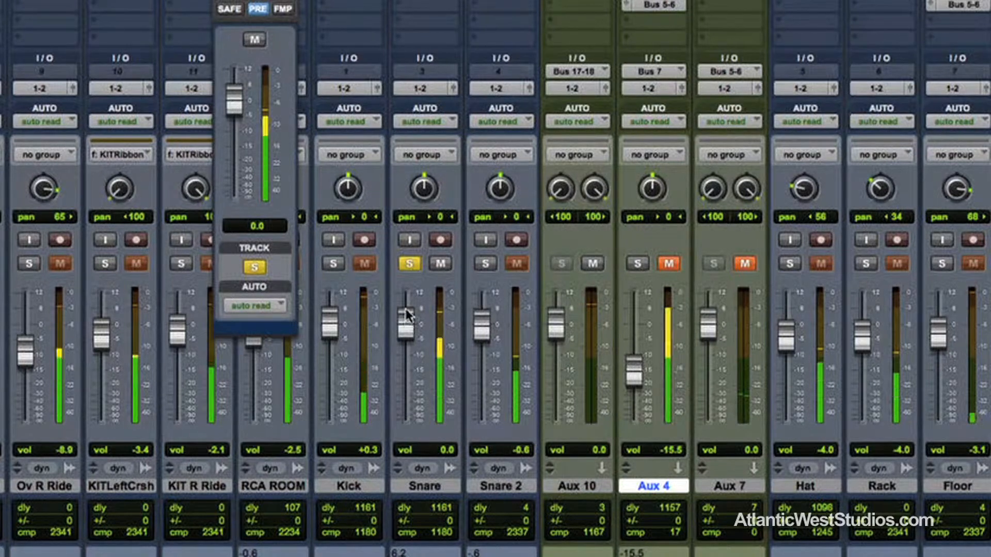
- Raise the Snare fader and adjust it in small increments while listening, leaving it at +6.2 dB
drag(406, 310, 406, 310)
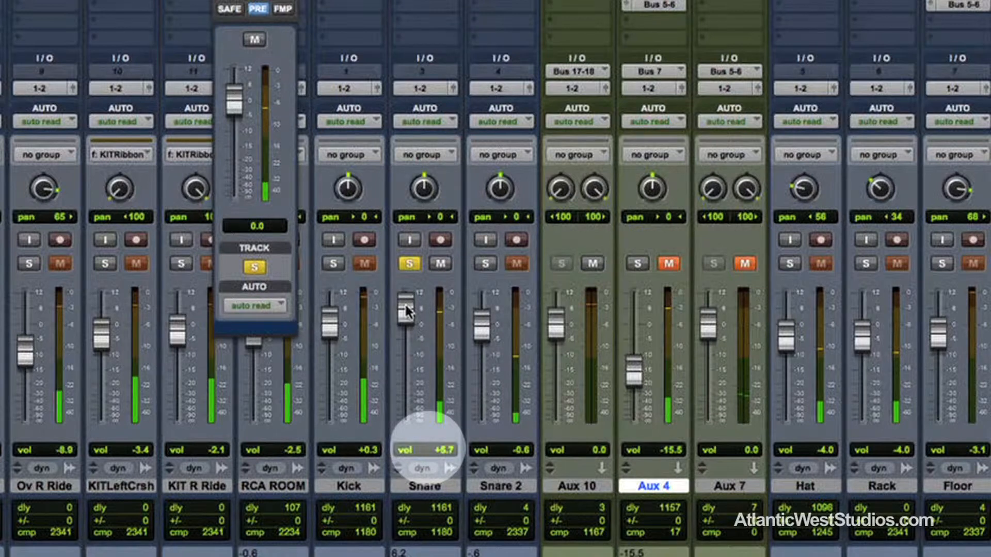
drag(406, 306, 406, 309)
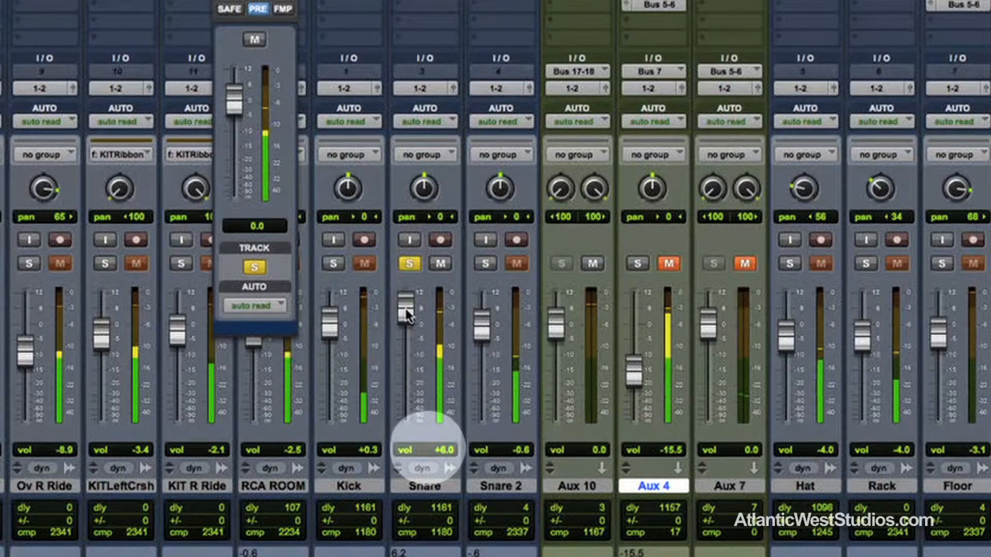
mouse_move(406, 311)
mouse_down()
mouse_move(408, 327)
mouse_move(408, 309)
mouse_up()
drag(409, 305, 409, 307)
drag(410, 308, 412, 308)
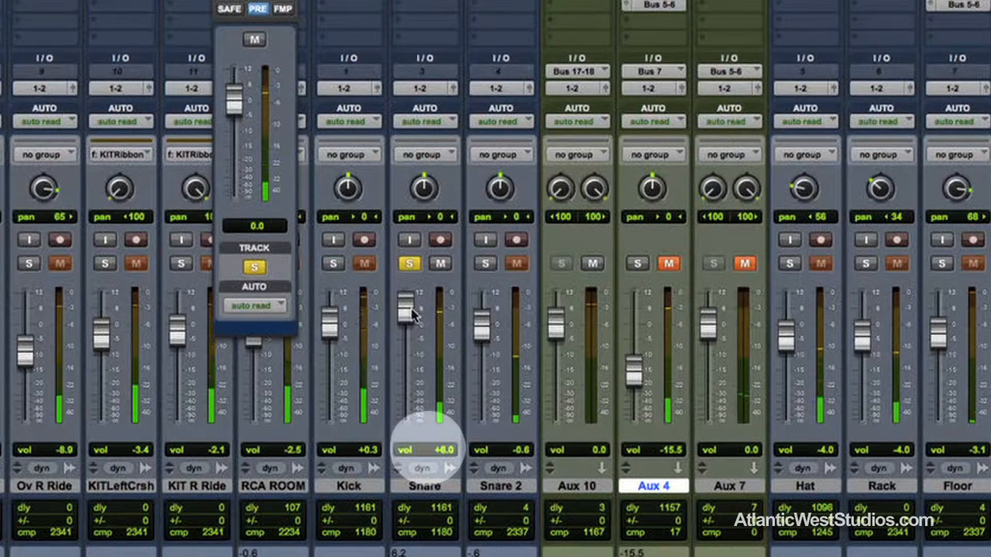
drag(412, 308, 413, 305)
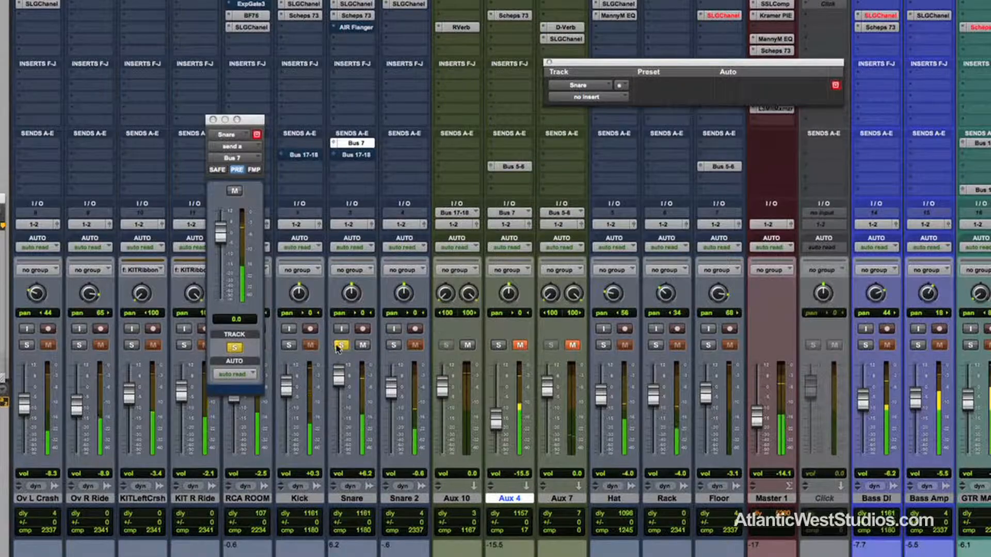
click(355, 145)
click(355, 144)
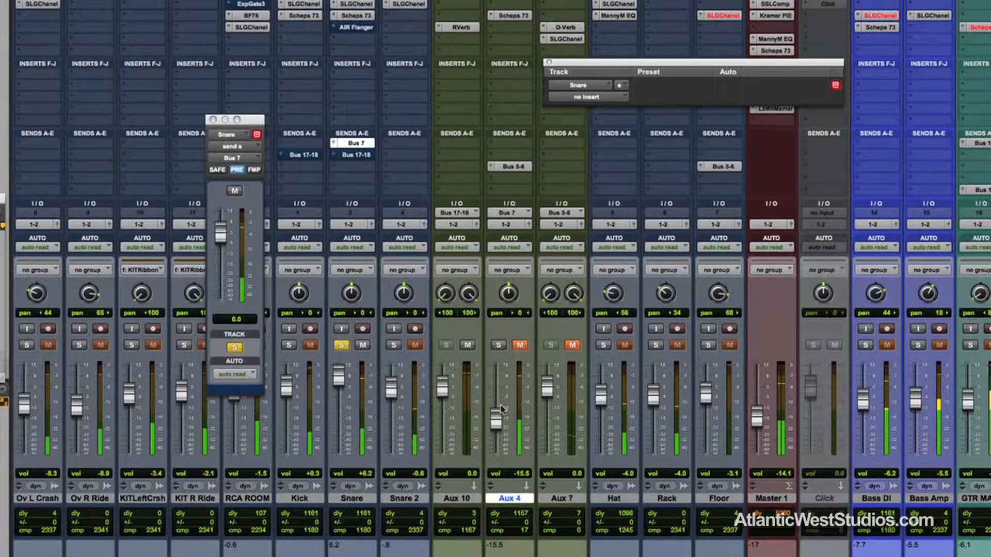
- Check the Scheps 73 plug-in on Aux 4, raise the Aux 4 fader to +3.9 dB and solo the track
click(513, 16)
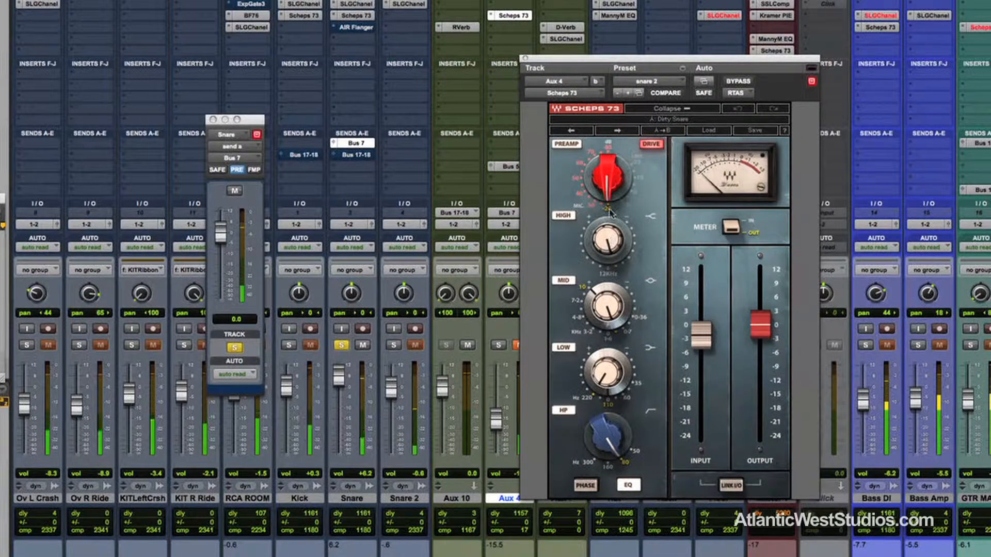
click(524, 59)
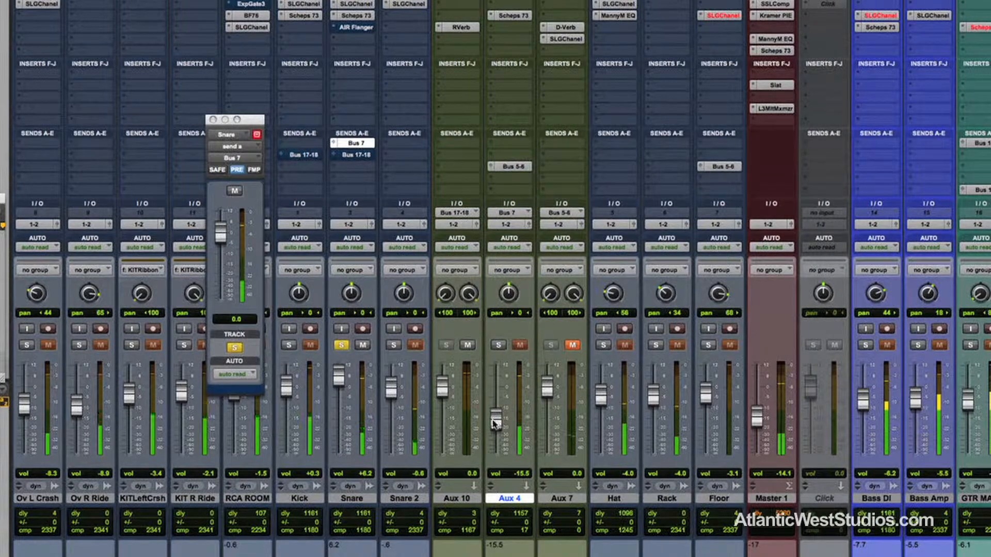
drag(494, 424, 497, 382)
click(500, 344)
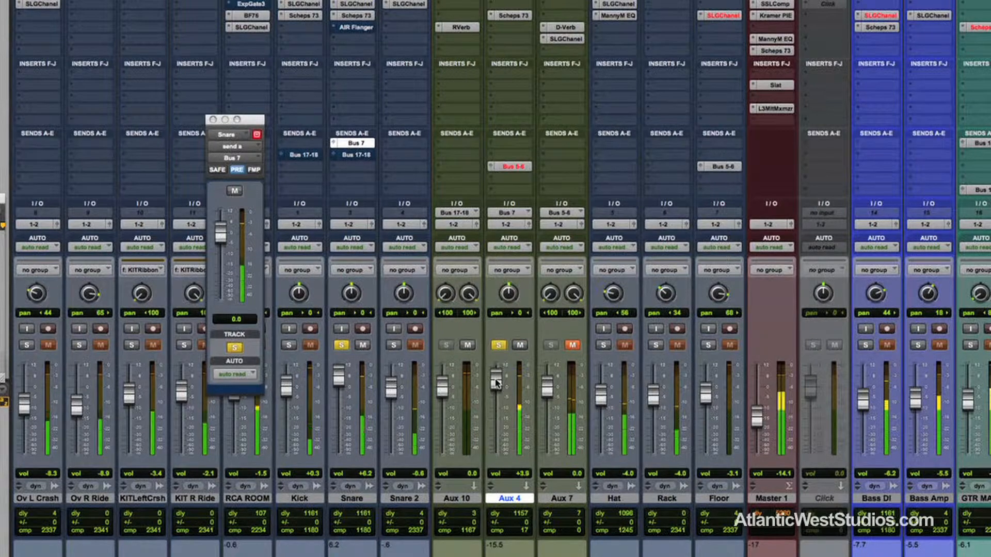
- Solo Snare 2 along with Snare and Aux 4, and lower the Aux 4 fader to +1.0 dB
click(512, 16)
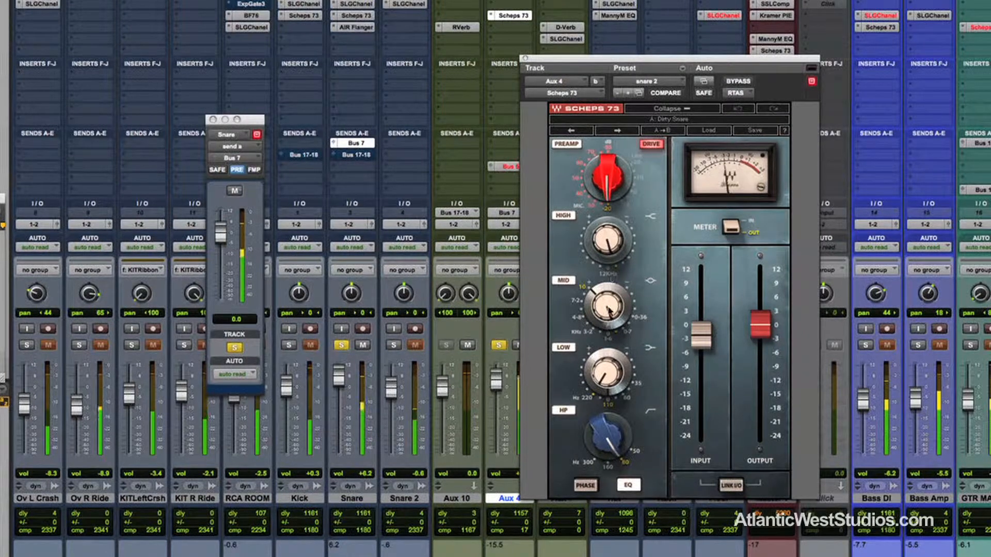
click(525, 58)
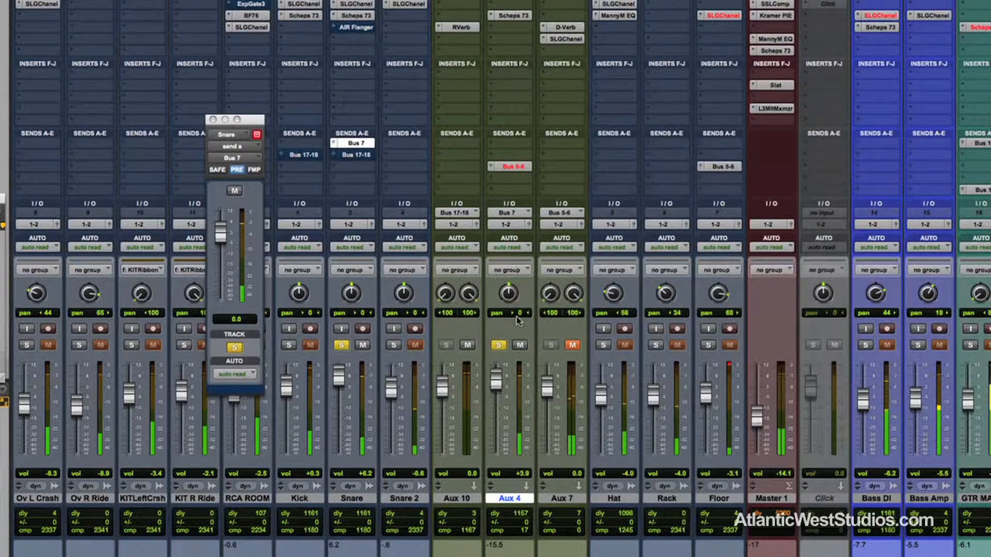
click(520, 346)
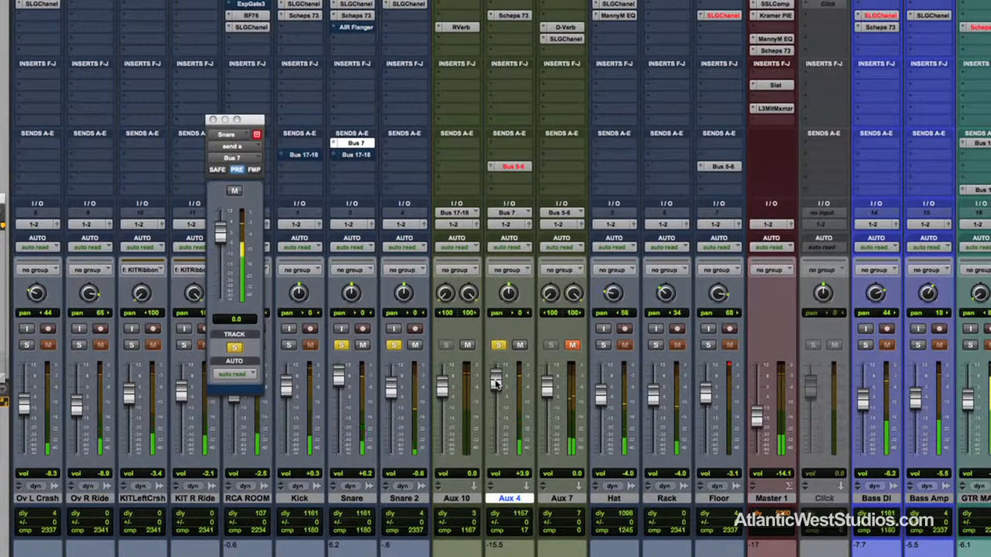
drag(495, 385, 496, 390)
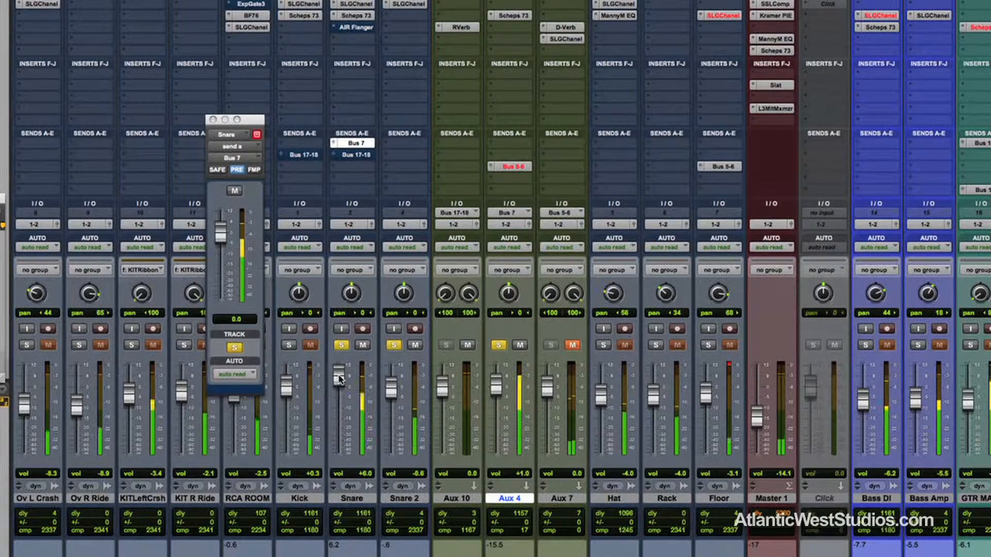
- Switch the Snare's Bus 7 send to post-fader, lower the Snare fader to -15.8 dB and open Aux 4's Scheps 73 clear of the snare tracks
click(237, 172)
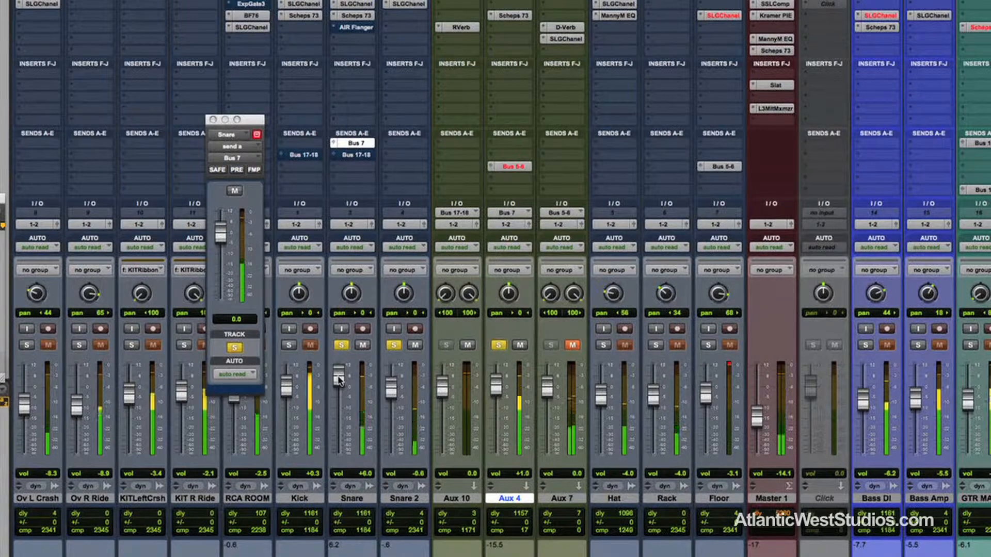
drag(339, 378, 338, 428)
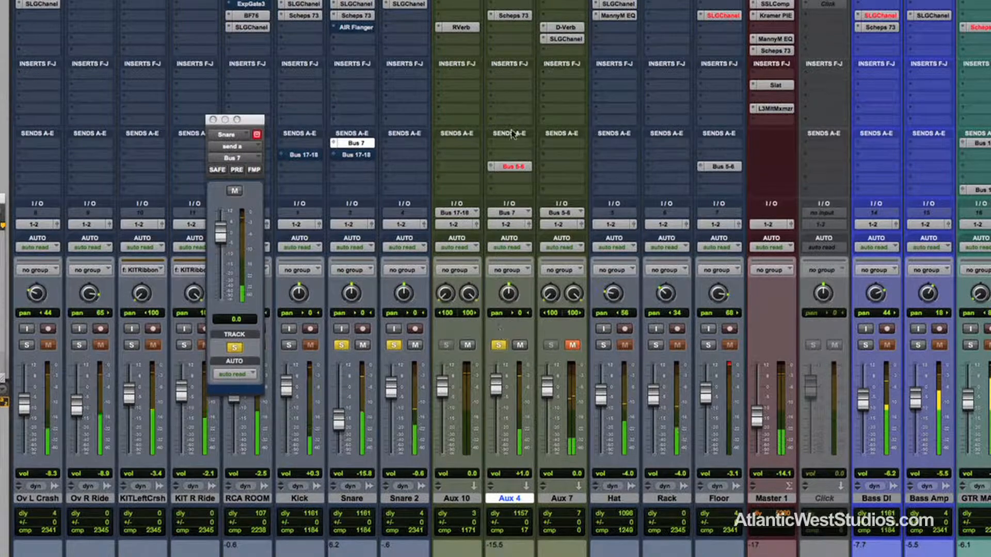
click(510, 16)
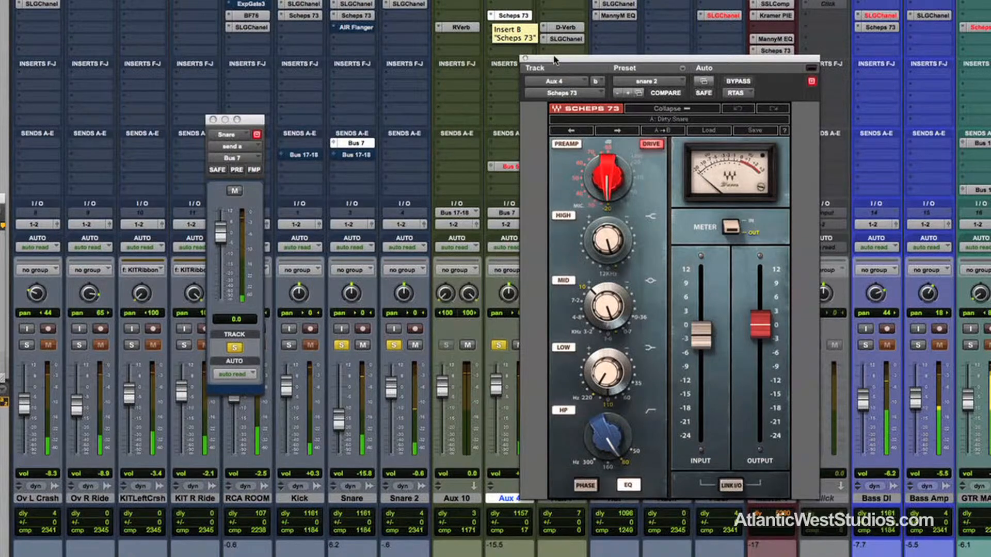
drag(554, 60, 625, 31)
- Switch the Snare's Bus 7 send to pre-fader and raise the Snare fader to +6.8 dB
drag(339, 422, 339, 375)
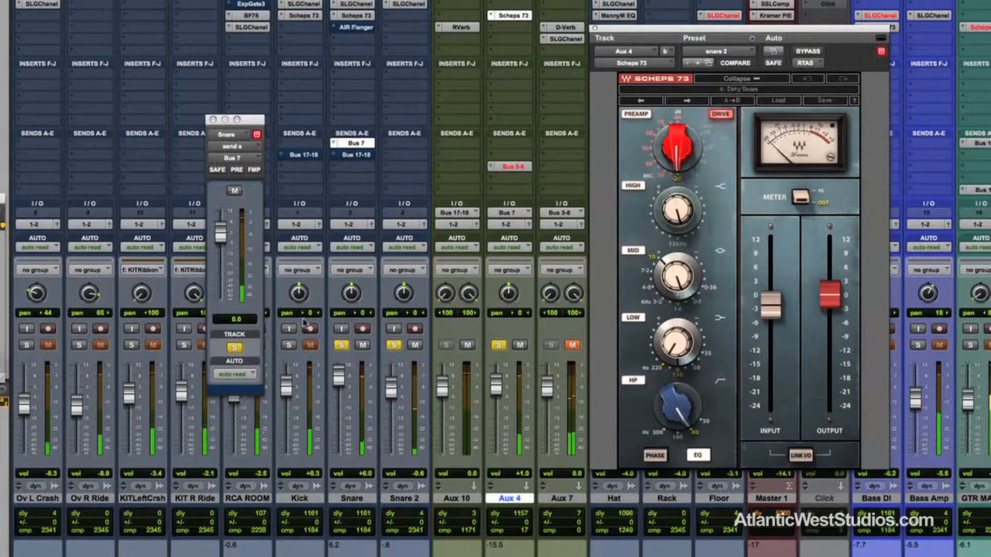
click(238, 170)
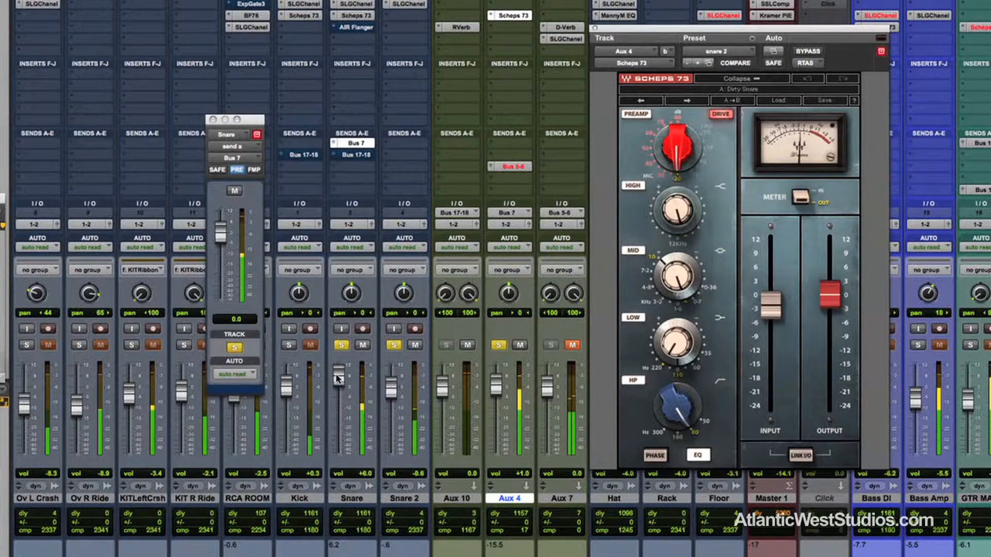
drag(340, 380, 340, 376)
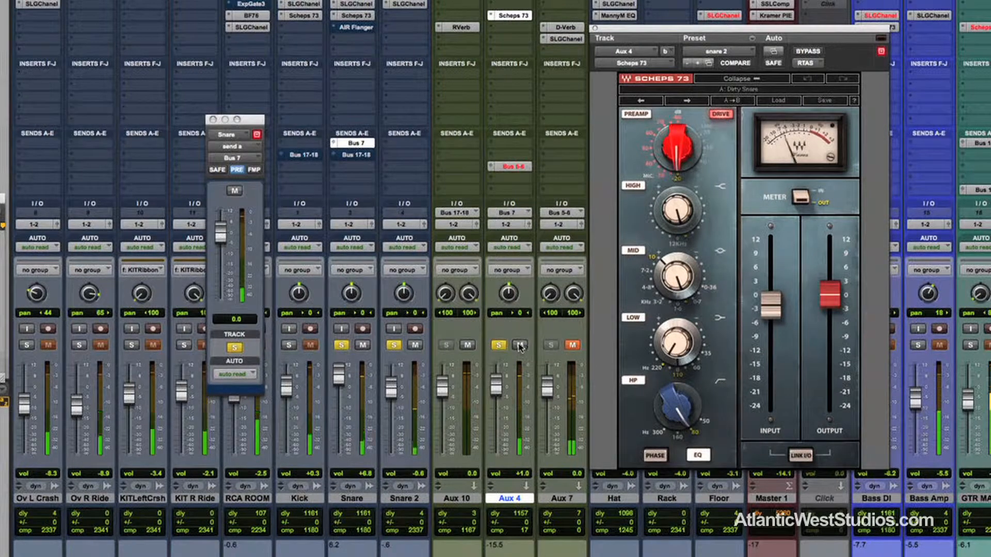
- Put the Snare, Snare 2 and Aux 4 tracks together in a Mix/Edit group named Snares
click(354, 498)
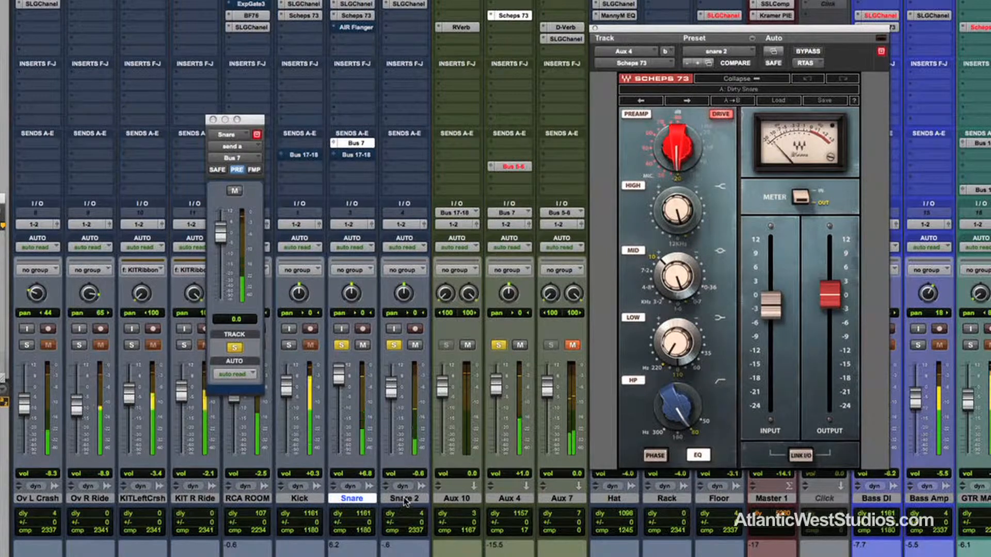
shift+click(404, 499)
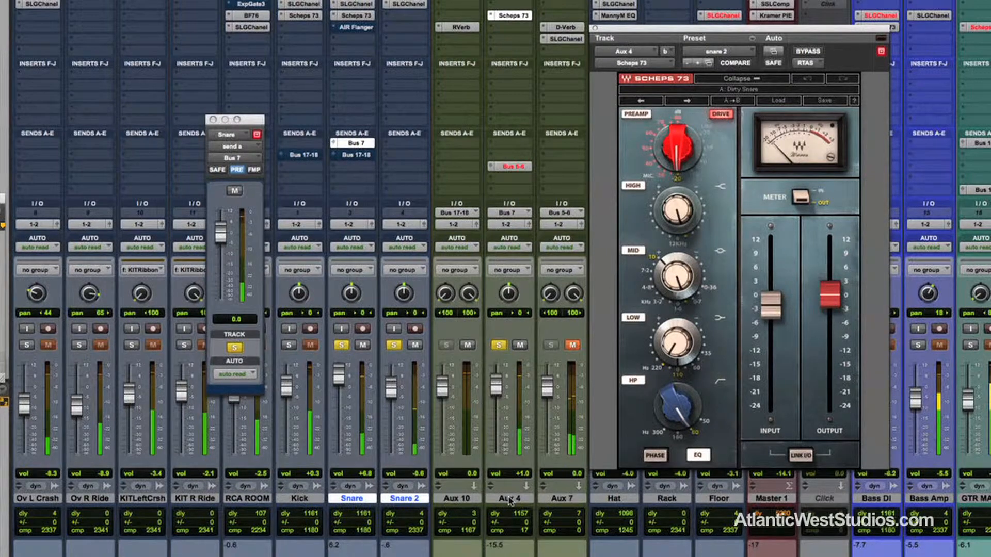
super+click(509, 499)
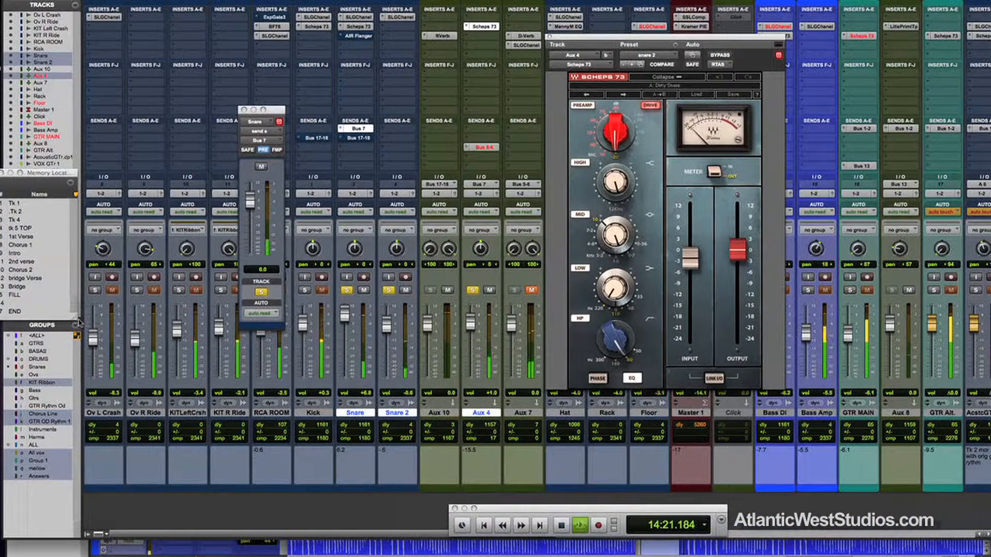
click(10, 390)
click(105, 325)
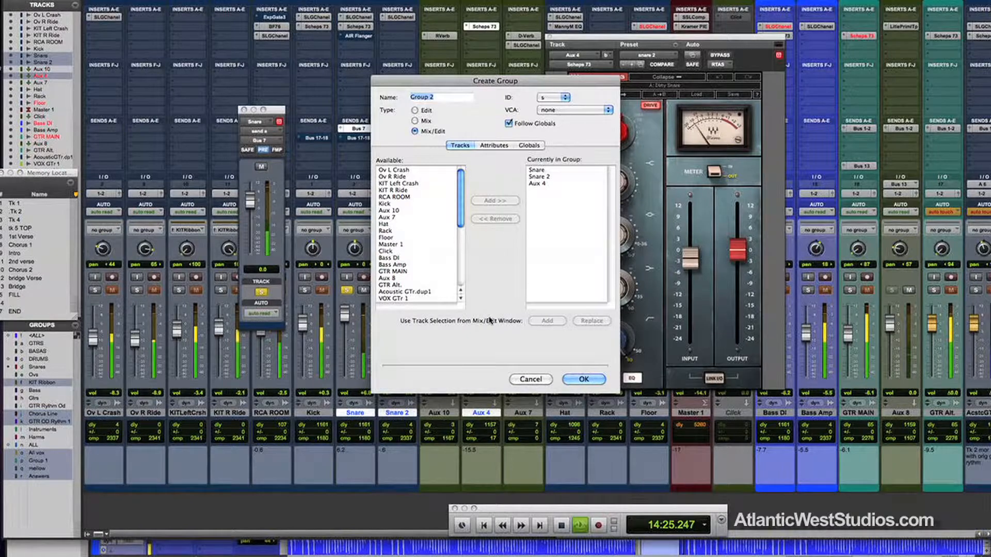
click(584, 379)
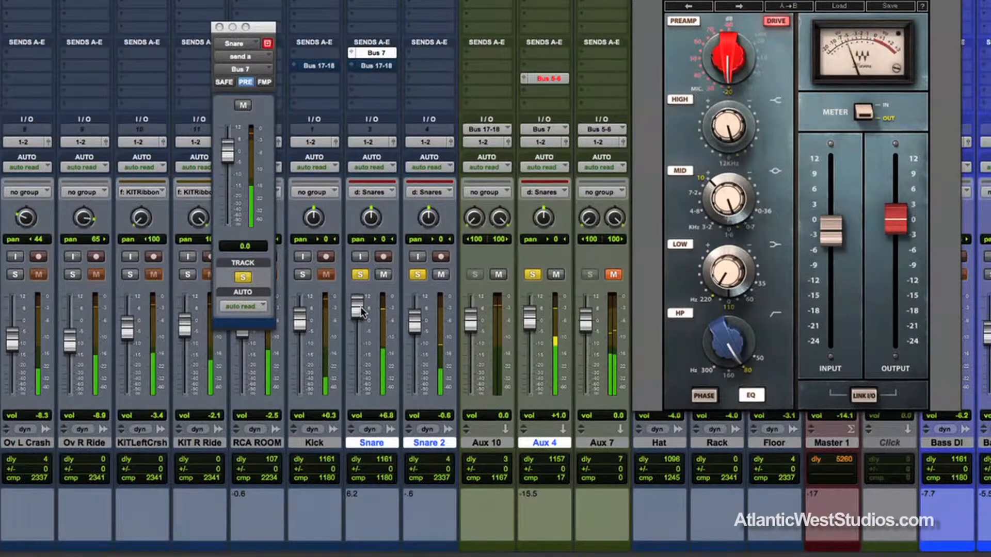
- Lower the grouped snare faders until Snare is at -8.1 dB, and raise them gradually to +2.5 dB on Snare
drag(357, 313, 360, 345)
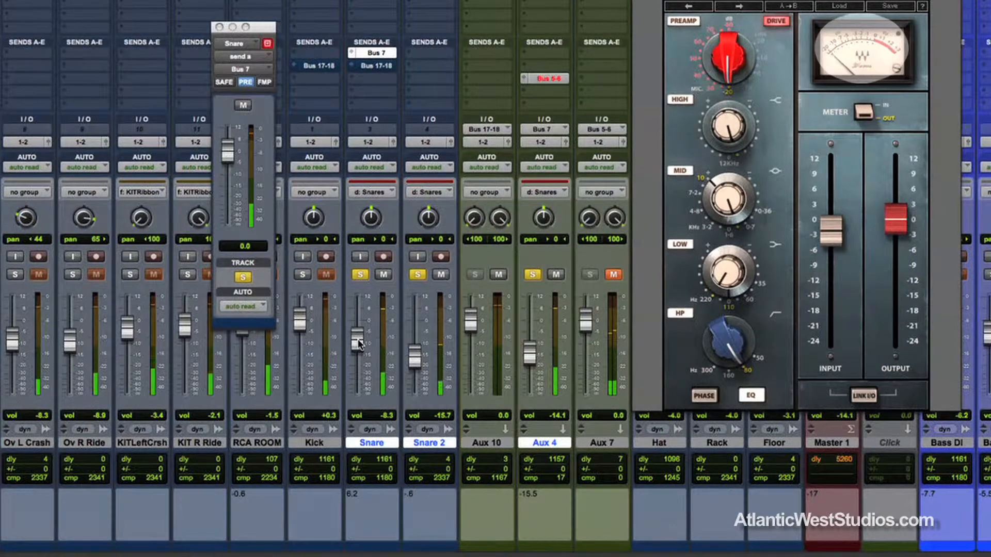
drag(359, 346, 359, 342)
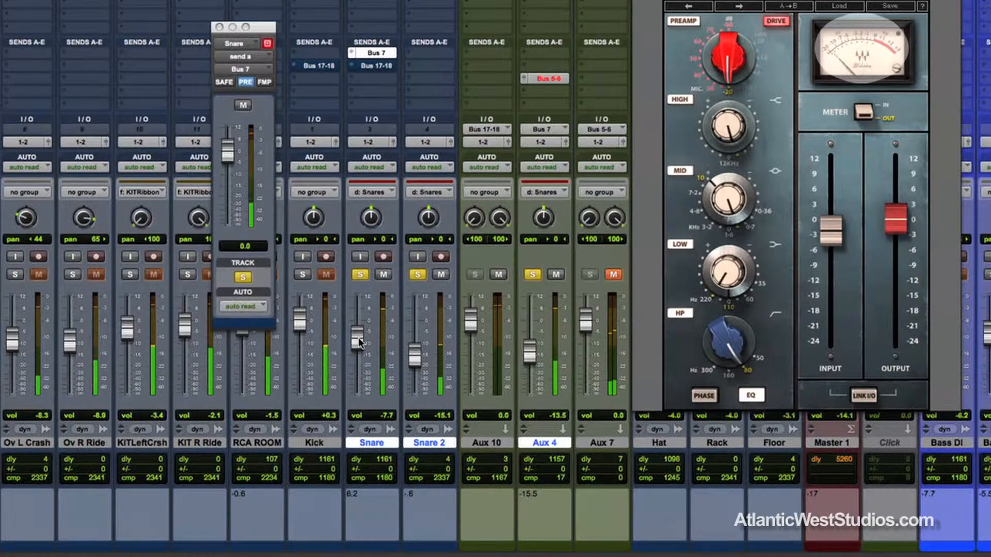
drag(360, 338, 362, 327)
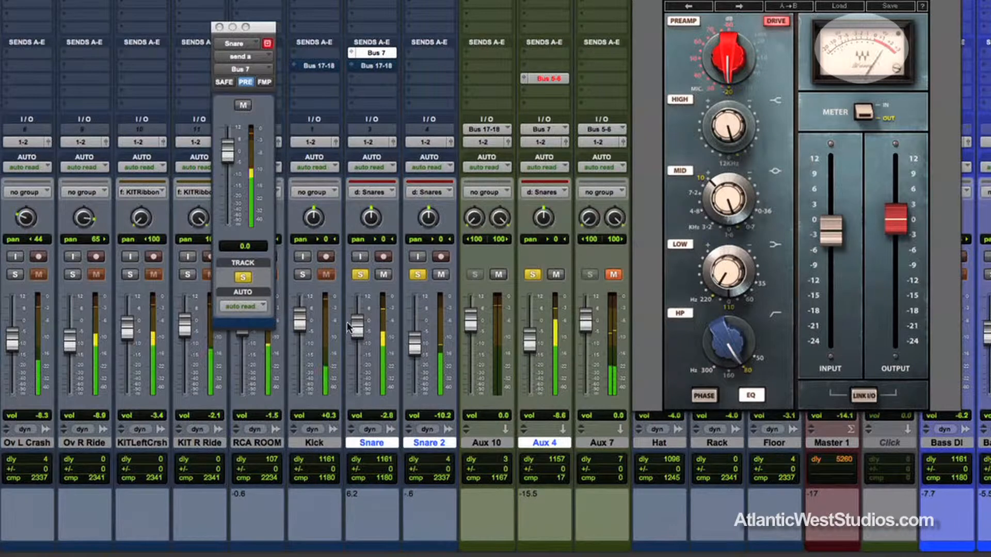
drag(357, 328, 359, 316)
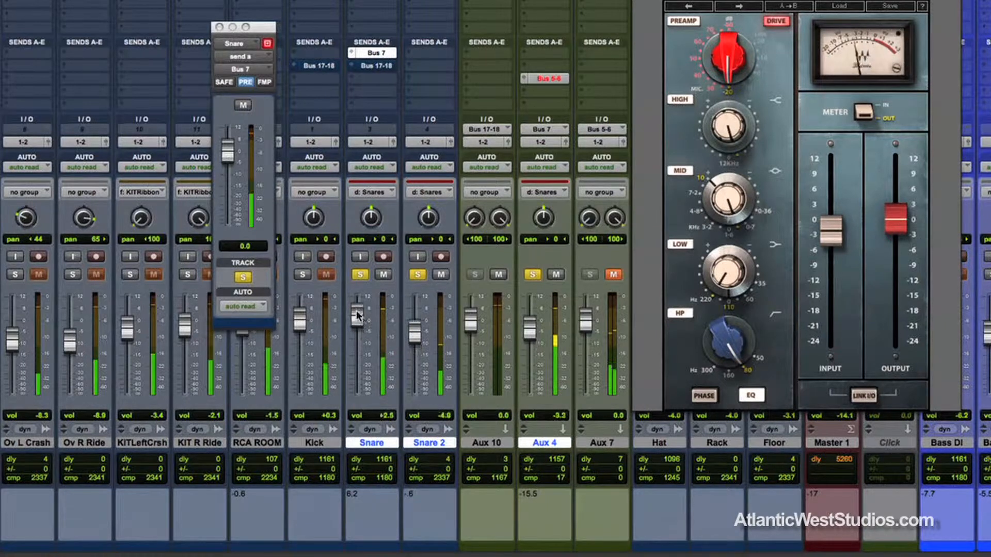
- Try the Snare's Bus 7 send in post-fader mode while moving the grouped Snare fader, and return it to pre-fader
click(245, 87)
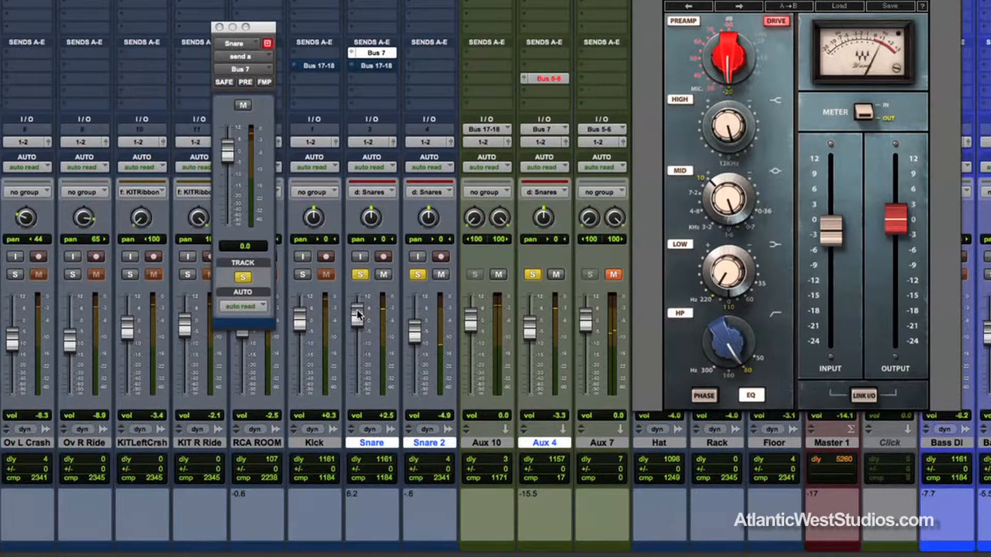
mouse_move(360, 314)
mouse_down()
mouse_move(358, 336)
mouse_move(360, 316)
mouse_up()
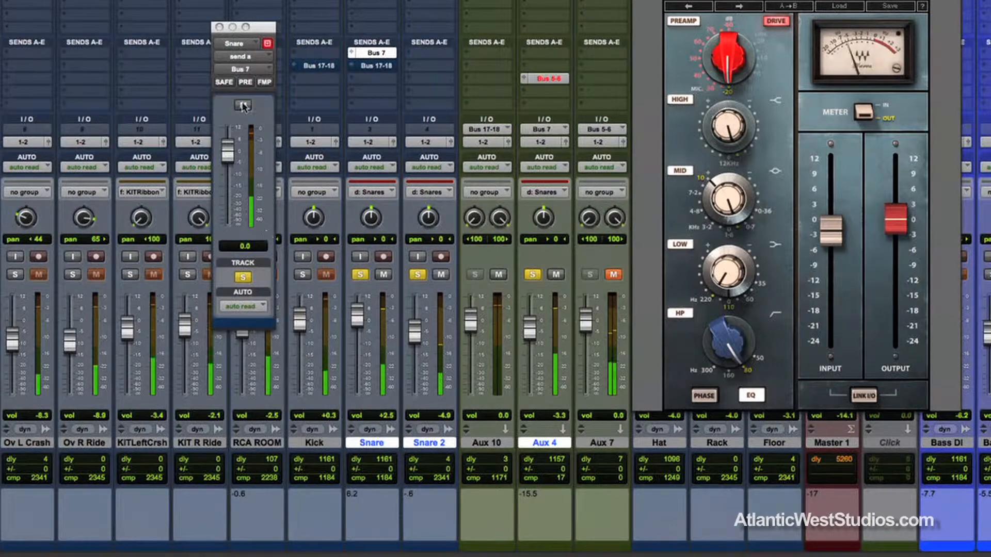
click(246, 83)
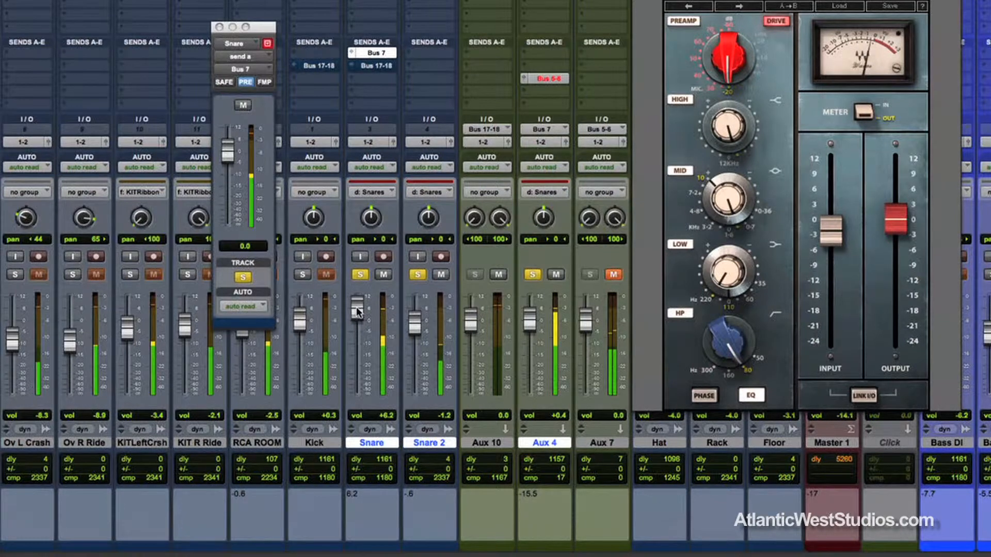
- Set the grouped Snare fader to +4.9 dB and unsolo the Snares group
drag(356, 313, 358, 315)
click(358, 275)
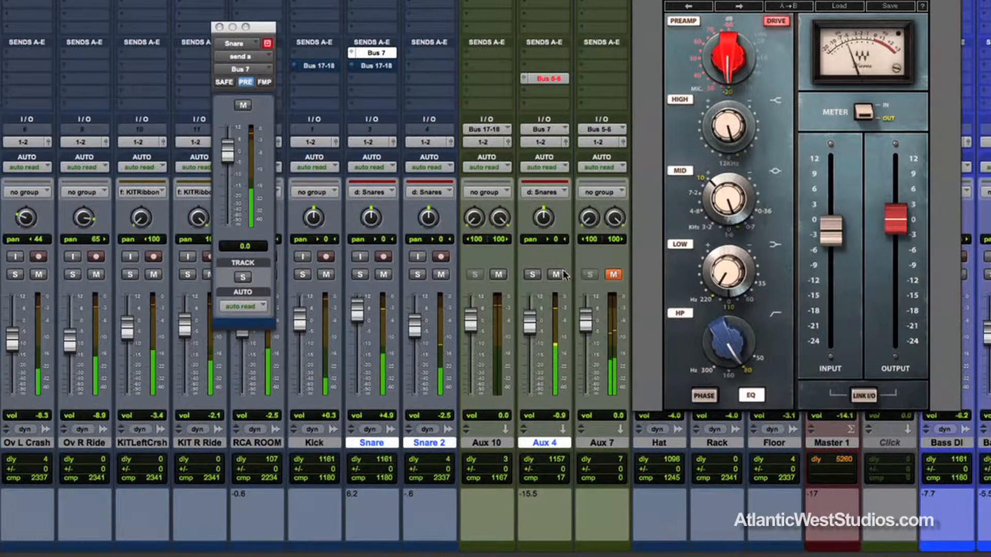
- Compare the Snare's Bus 7 send post-fader and pre-fader while moving the grouped faders, leaving it pre-fader with Snare at 0.0 dB
click(246, 81)
drag(356, 309, 355, 319)
drag(355, 323, 356, 337)
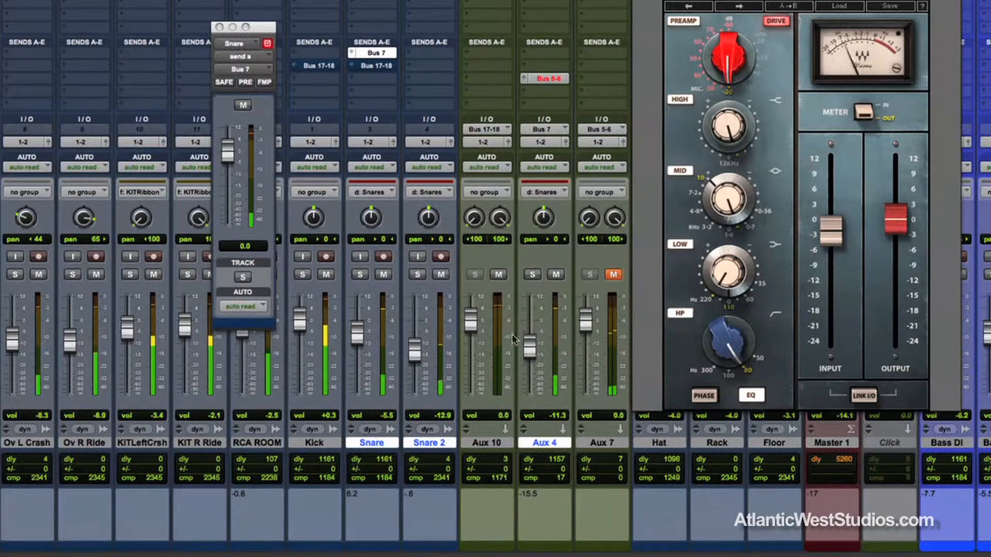
drag(355, 336, 356, 318)
click(246, 83)
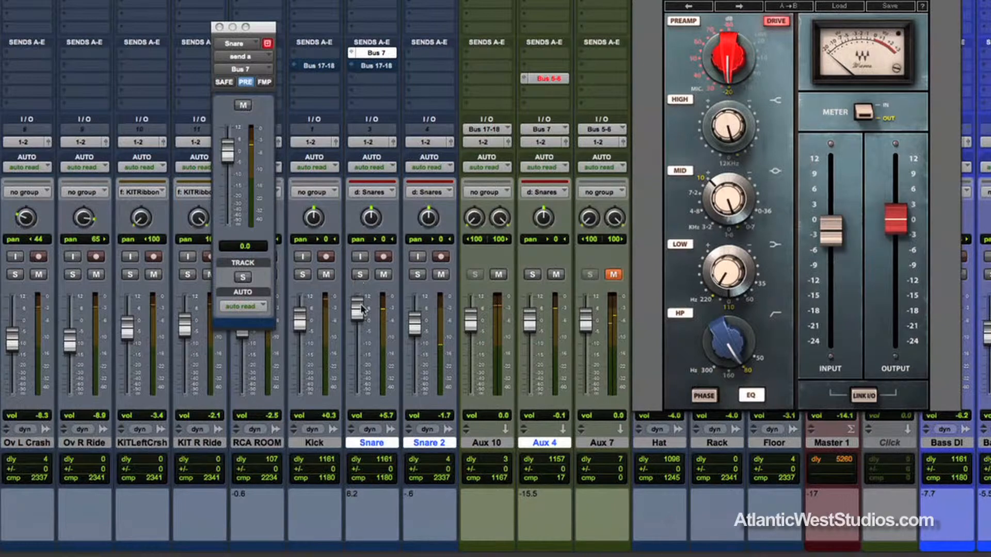
drag(359, 311, 356, 320)
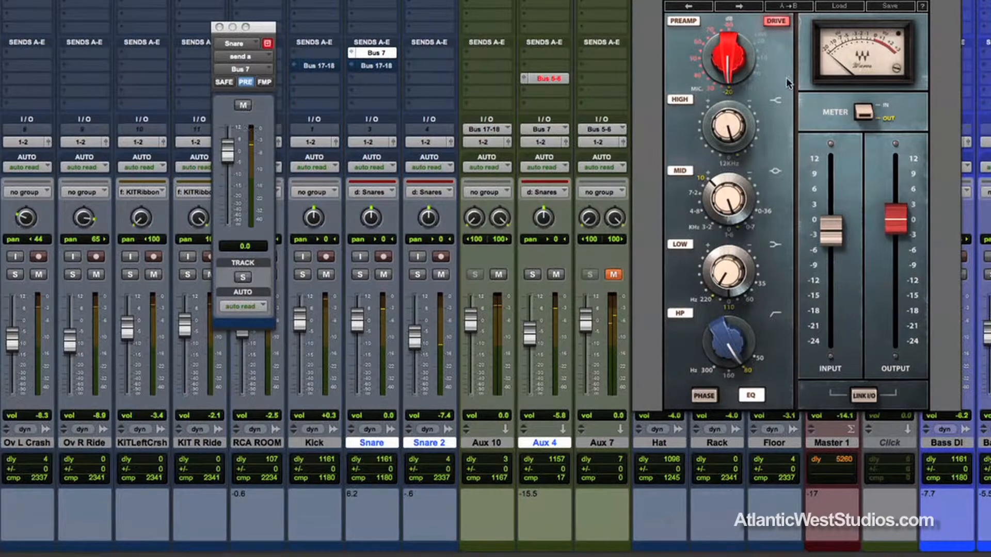
- Unmute the Snare's send to Bus 17-18 and raise the Aux 10 return fader to +3.9 dB
click(375, 67)
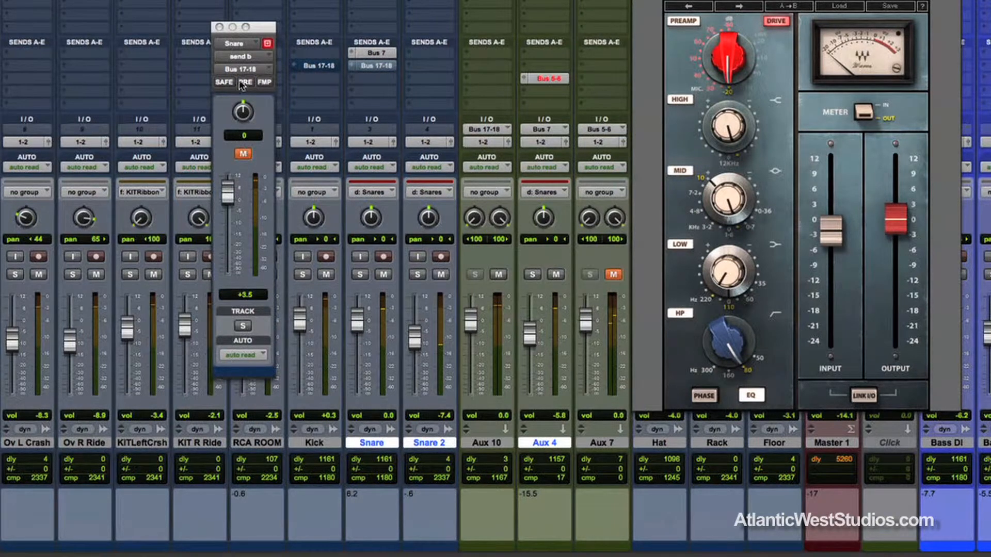
click(243, 153)
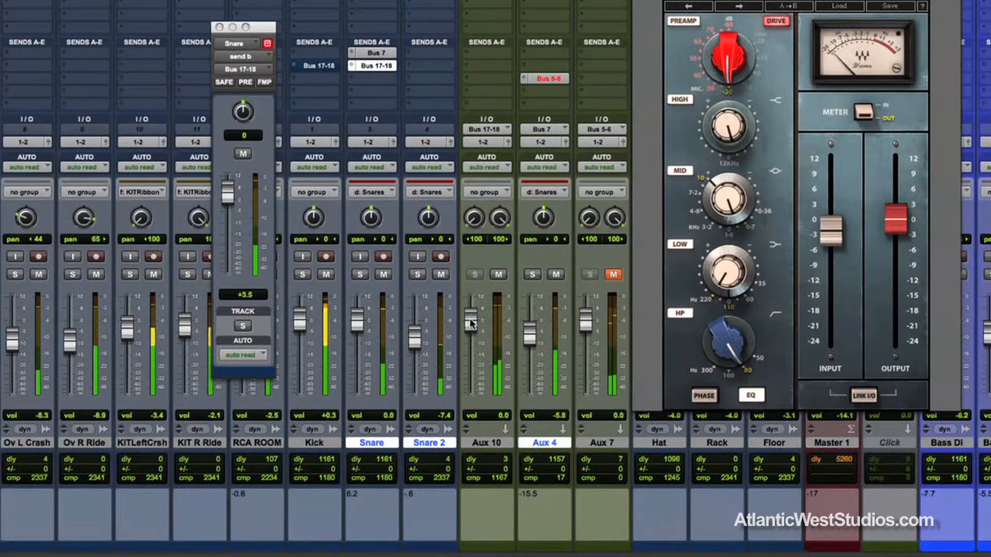
drag(471, 323, 469, 313)
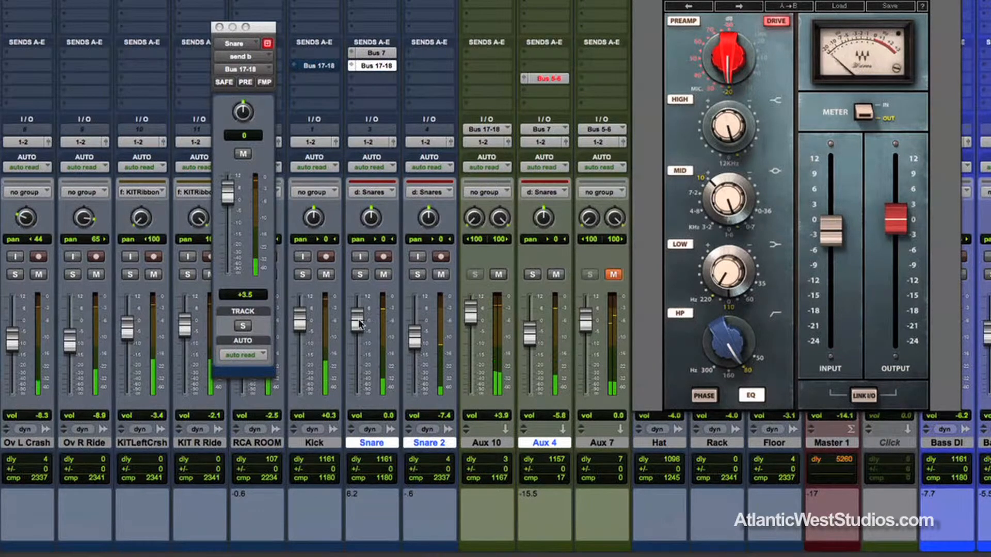
- Lower the grouped Snare fader to -1.9 dB and slightly further while listening to the reverb return
drag(359, 323, 360, 327)
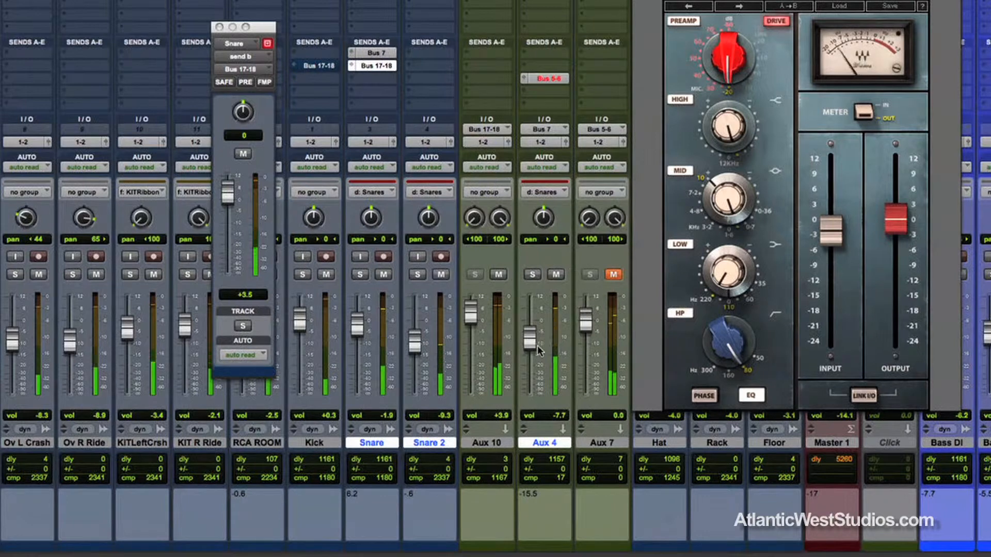
drag(357, 324, 357, 328)
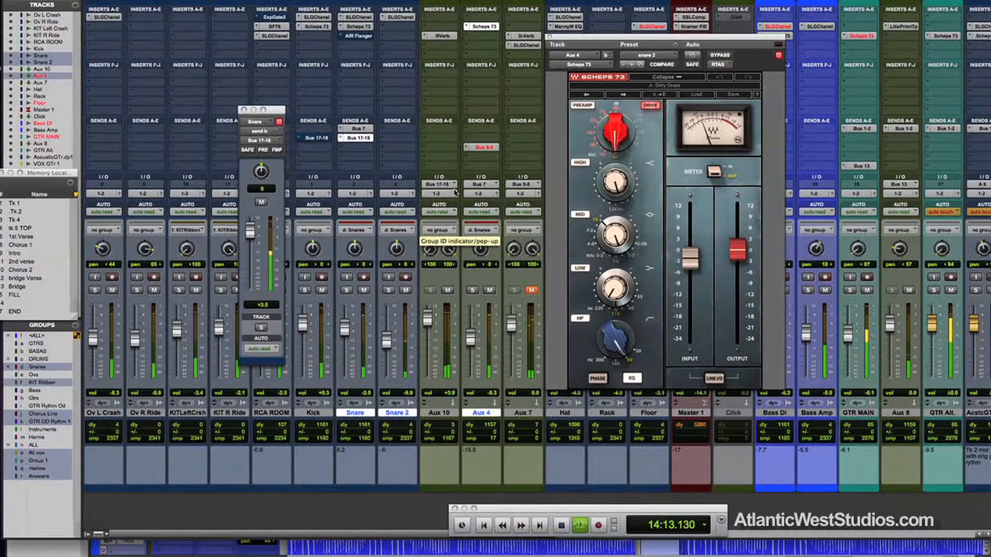
- Close the Scheps 73 and Snare send windows and stop playback
click(549, 37)
click(243, 110)
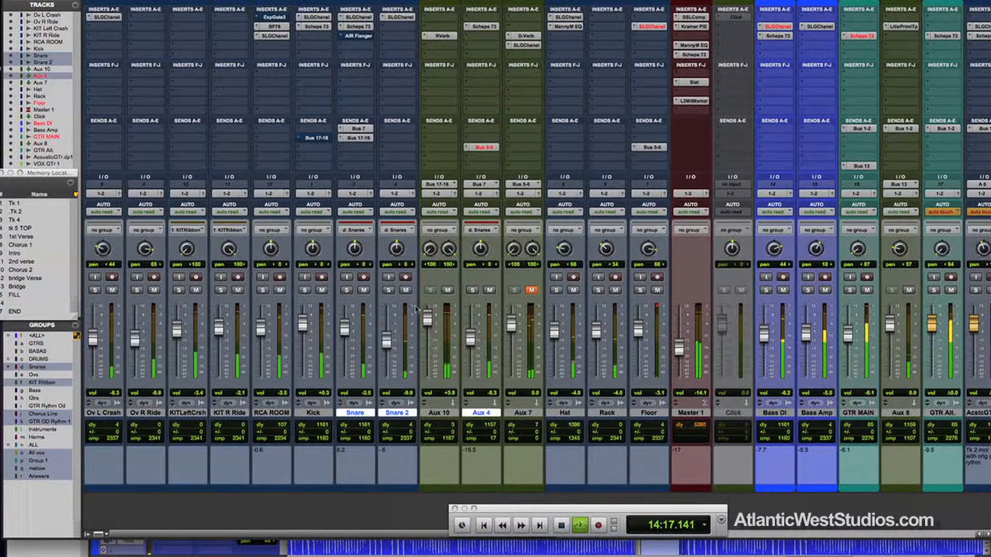
key(space)
- Examine the settings of the Snare's Bus 7 send and its Bus 17-18 send
click(355, 129)
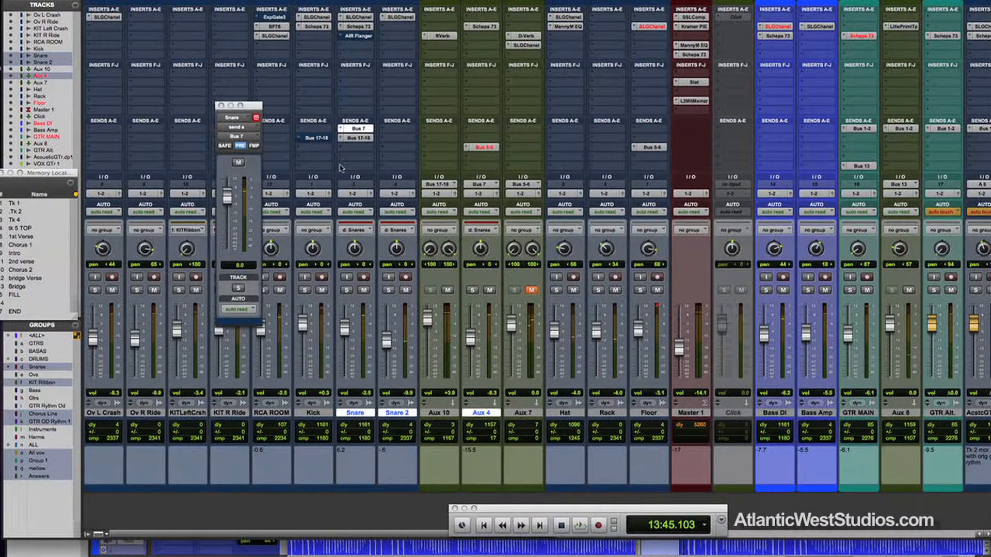
click(358, 138)
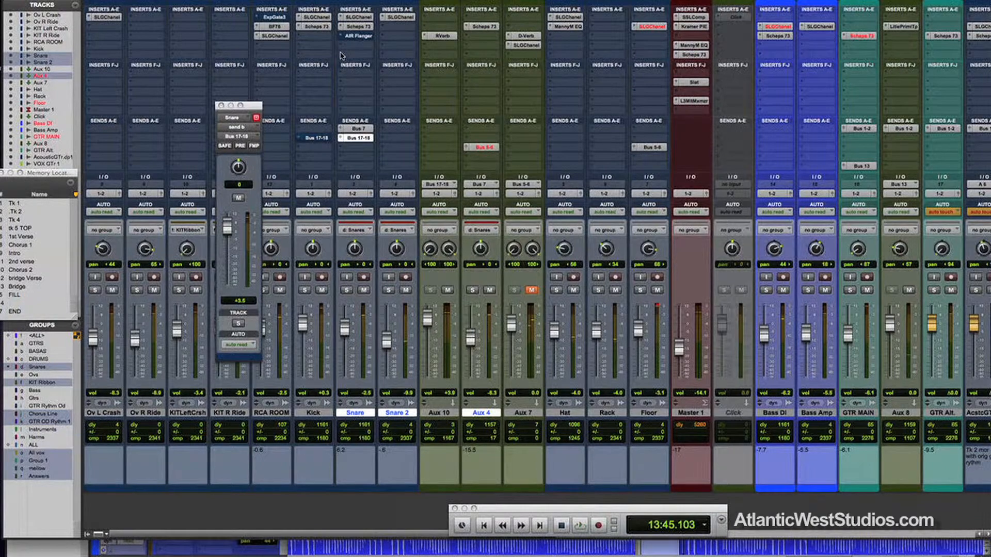